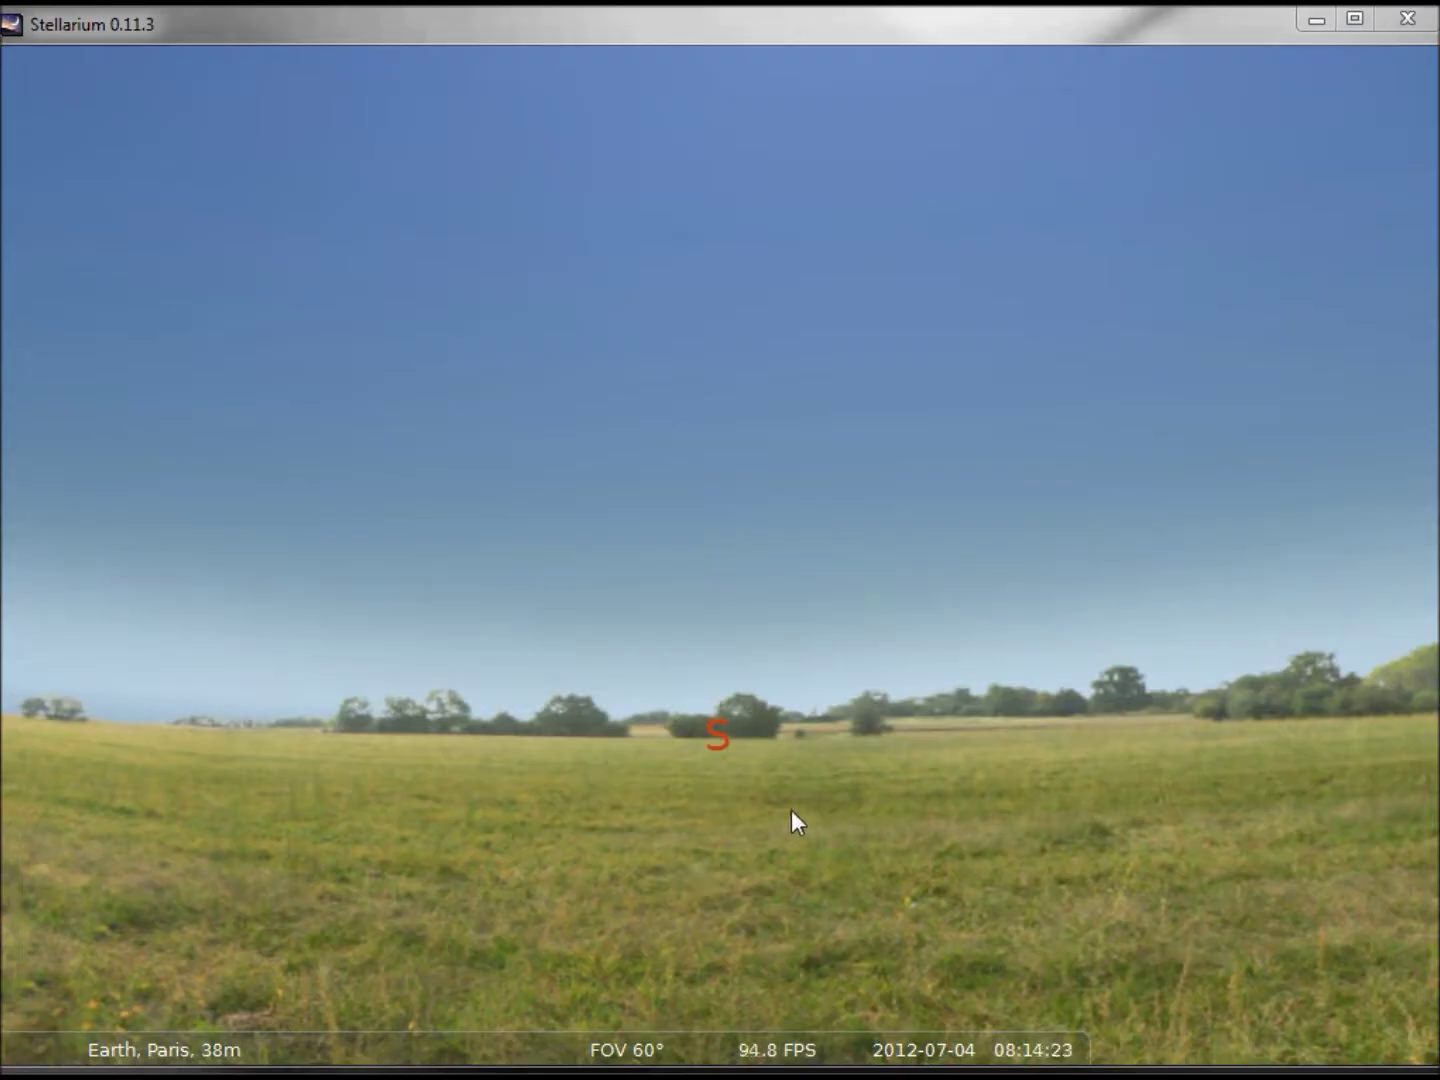
- Open the location settings and choose Taian, China as the observing location
mouse_move(519, 1032)
mouse_move(64, 715)
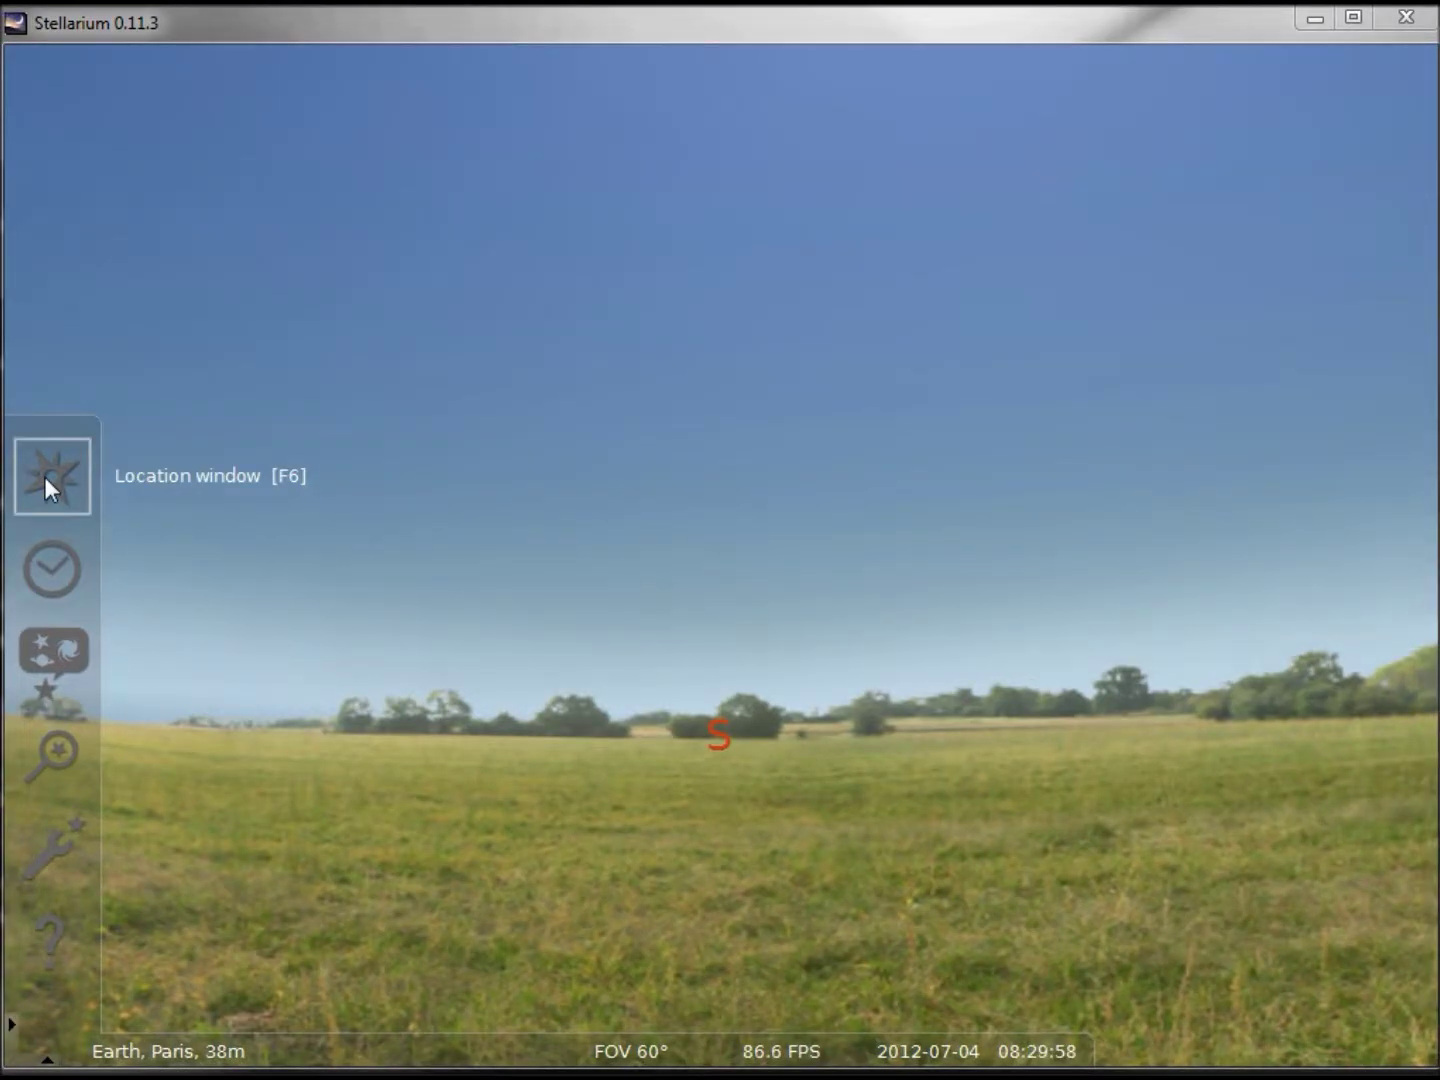
click(44, 476)
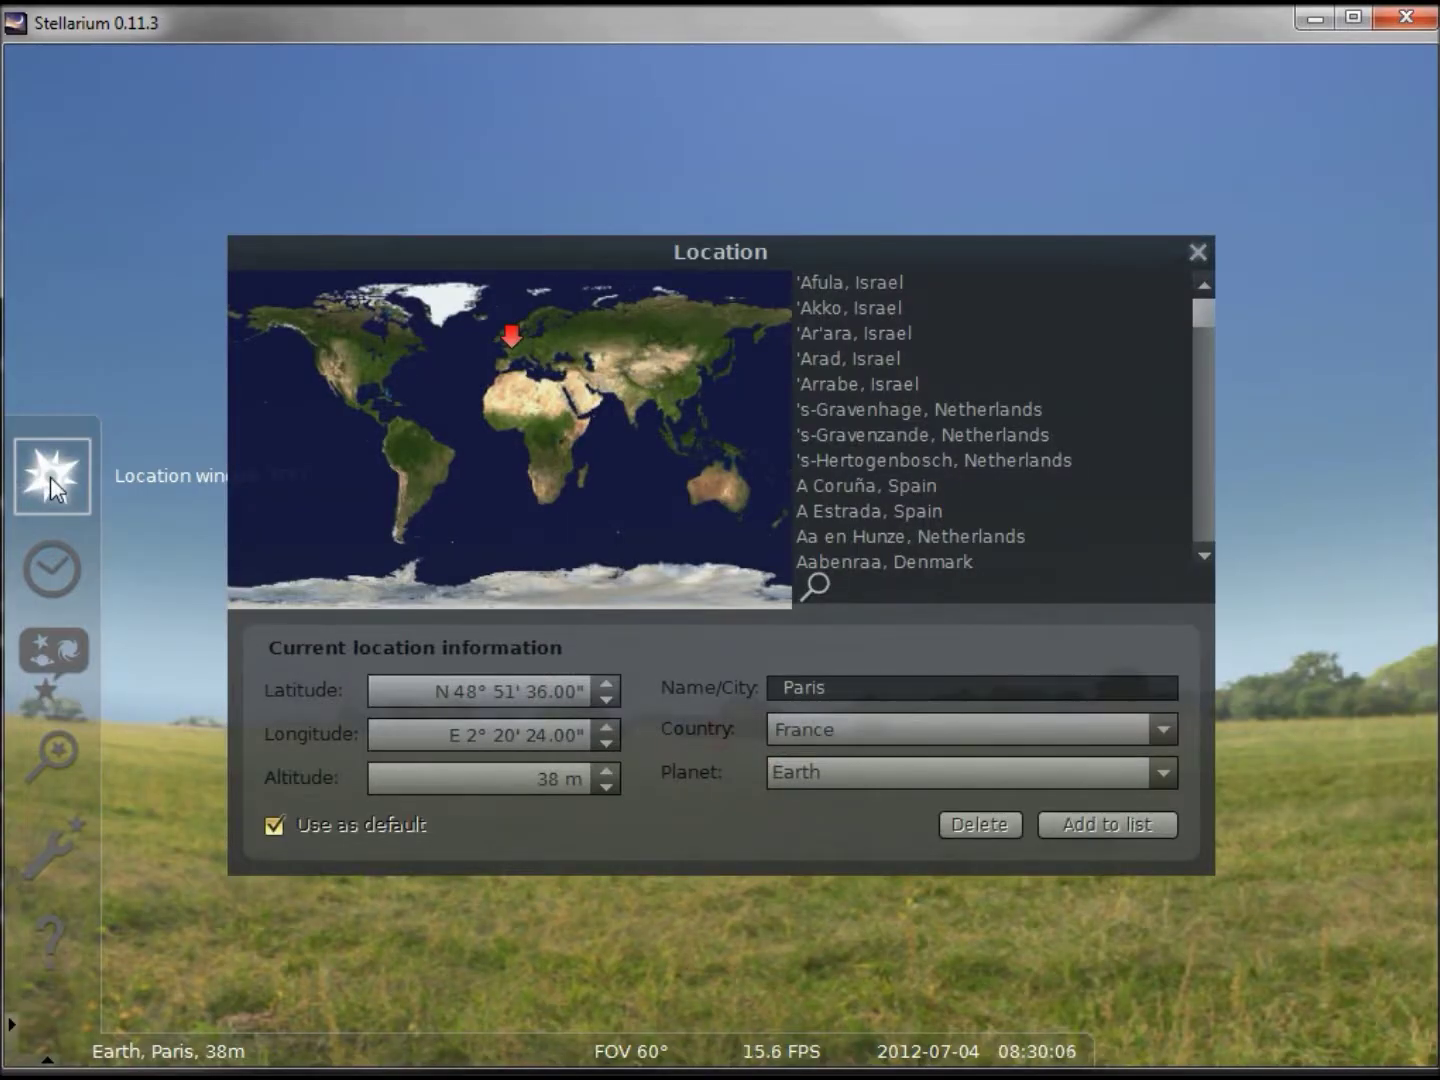
click(49, 478)
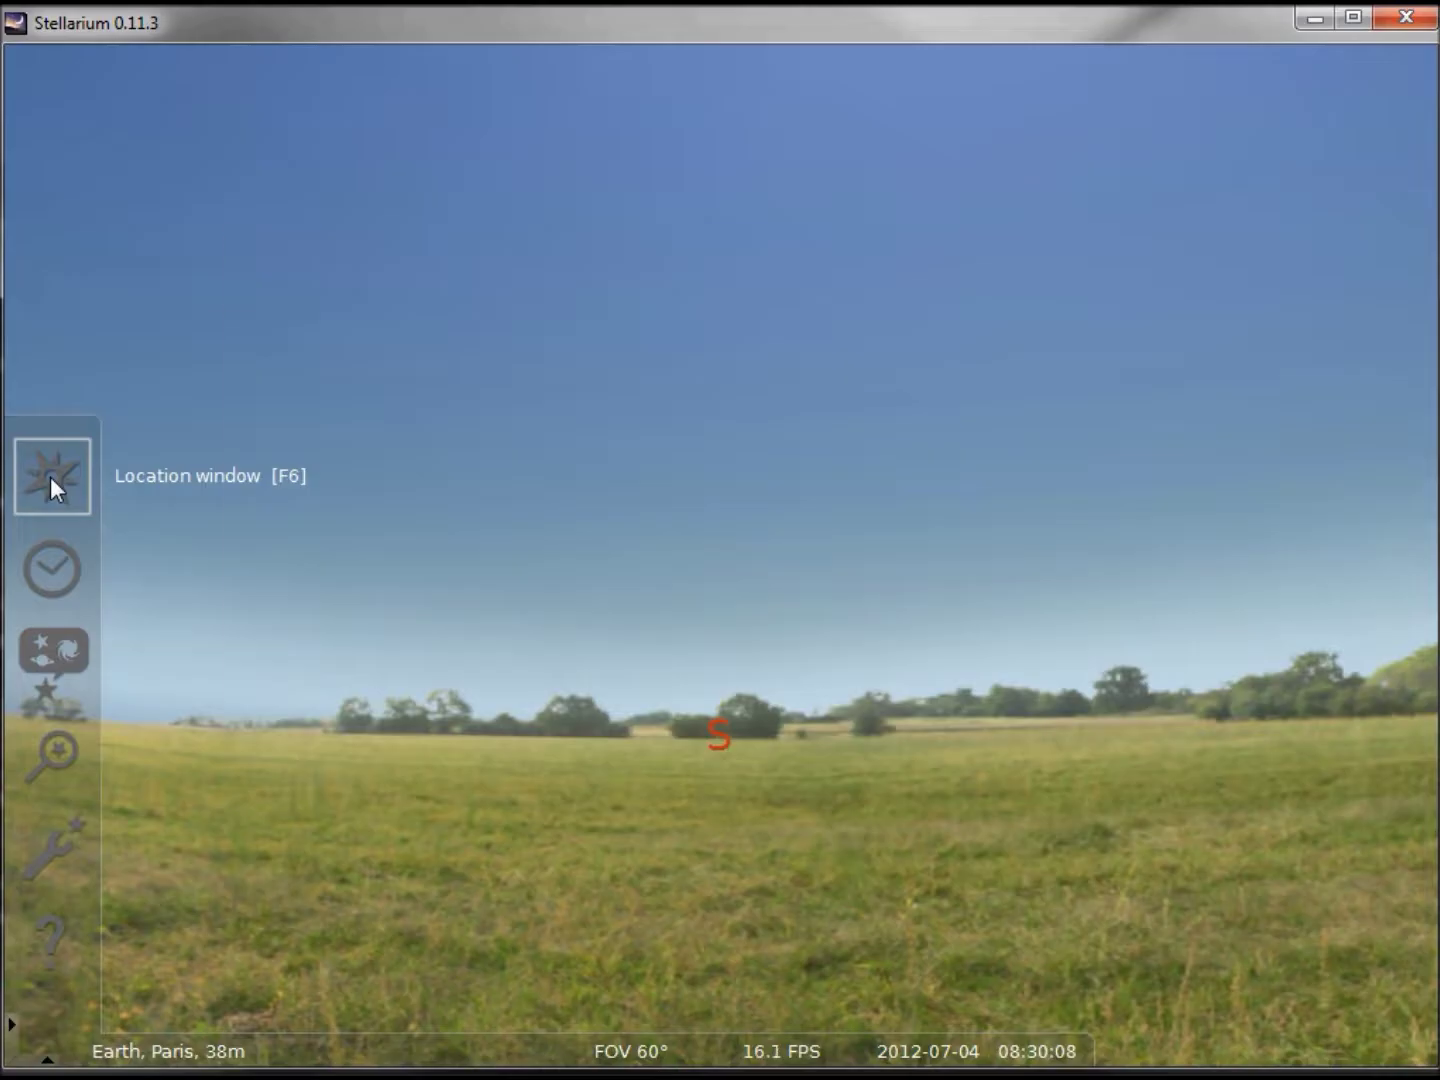
click(49, 477)
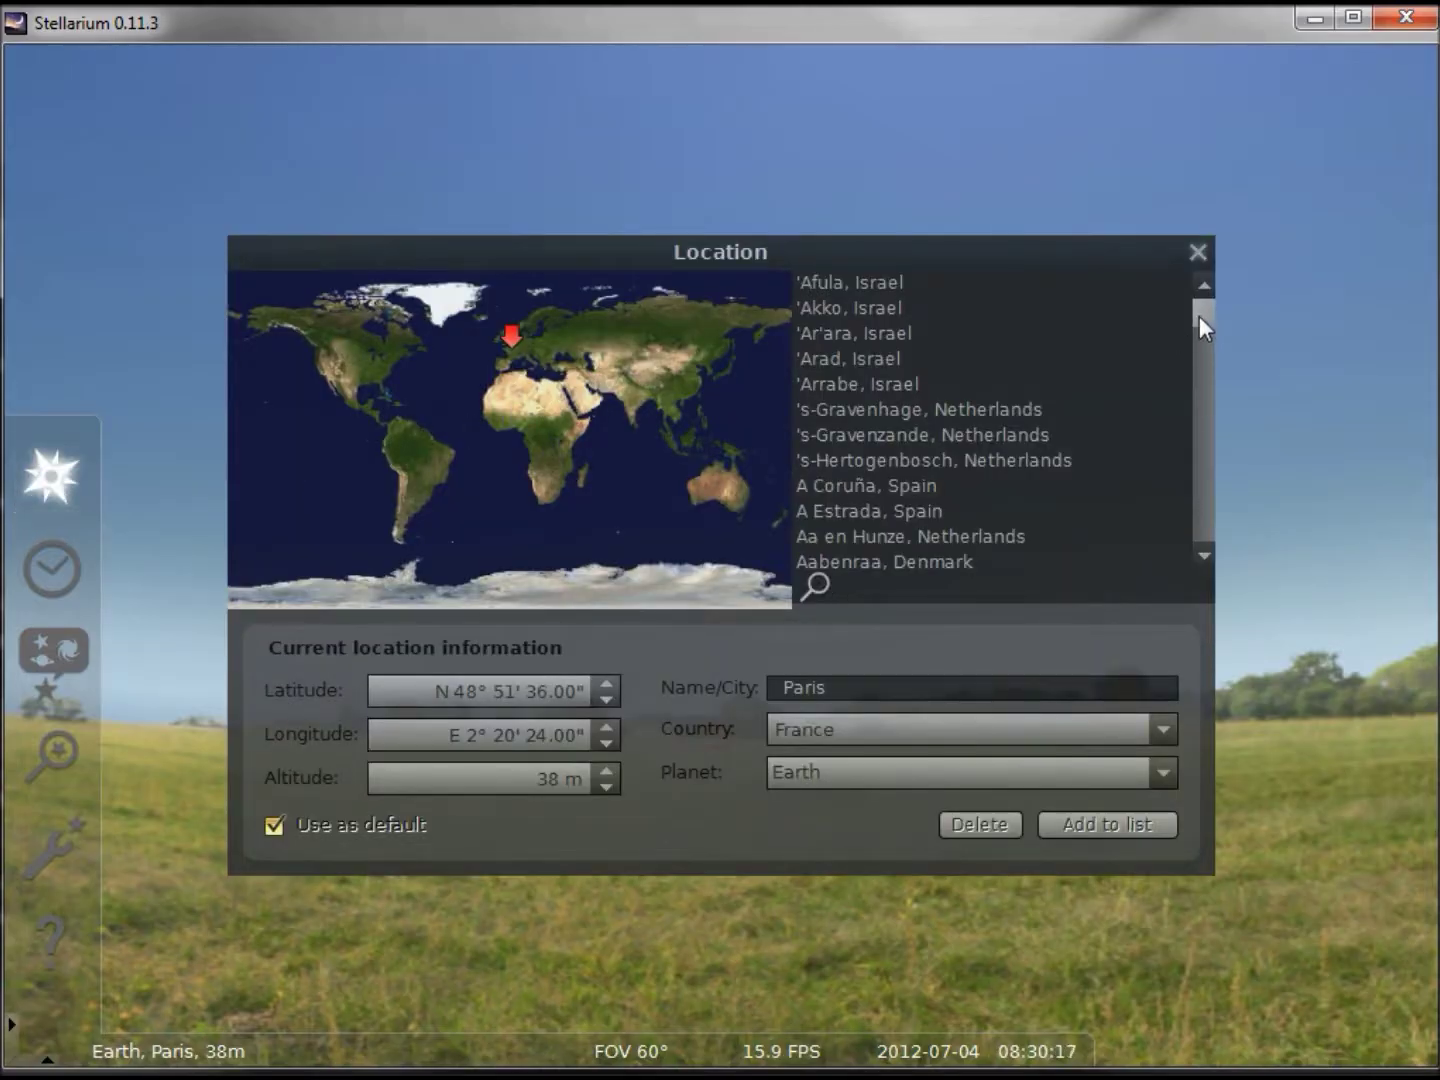
drag(1201, 317, 1196, 496)
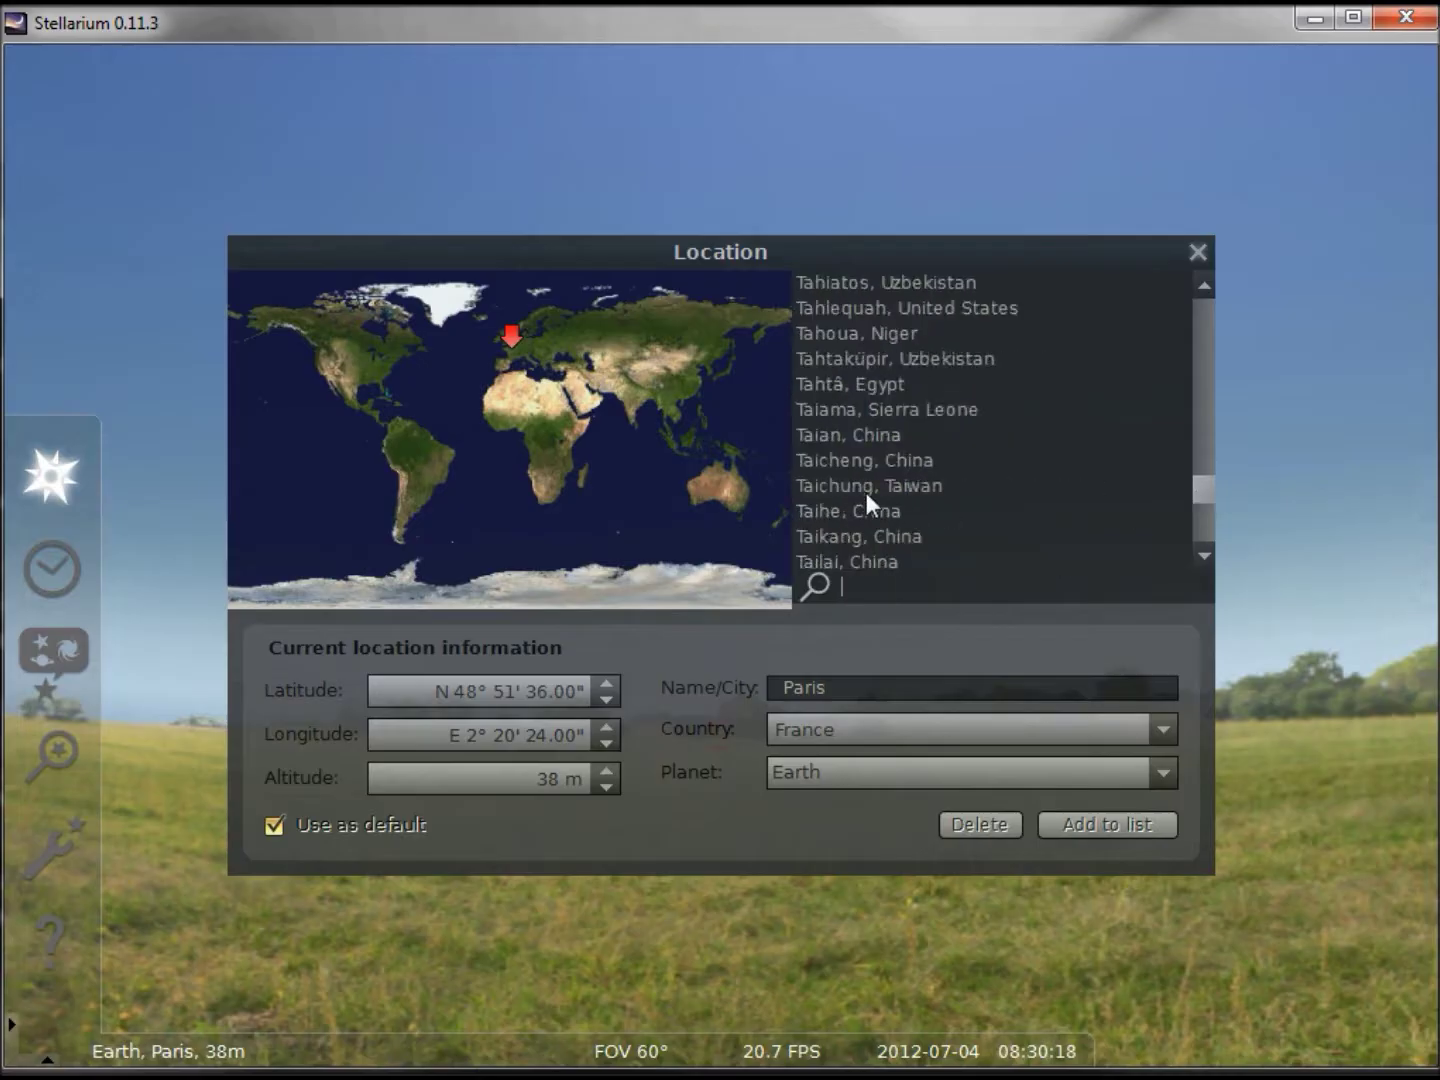
click(857, 438)
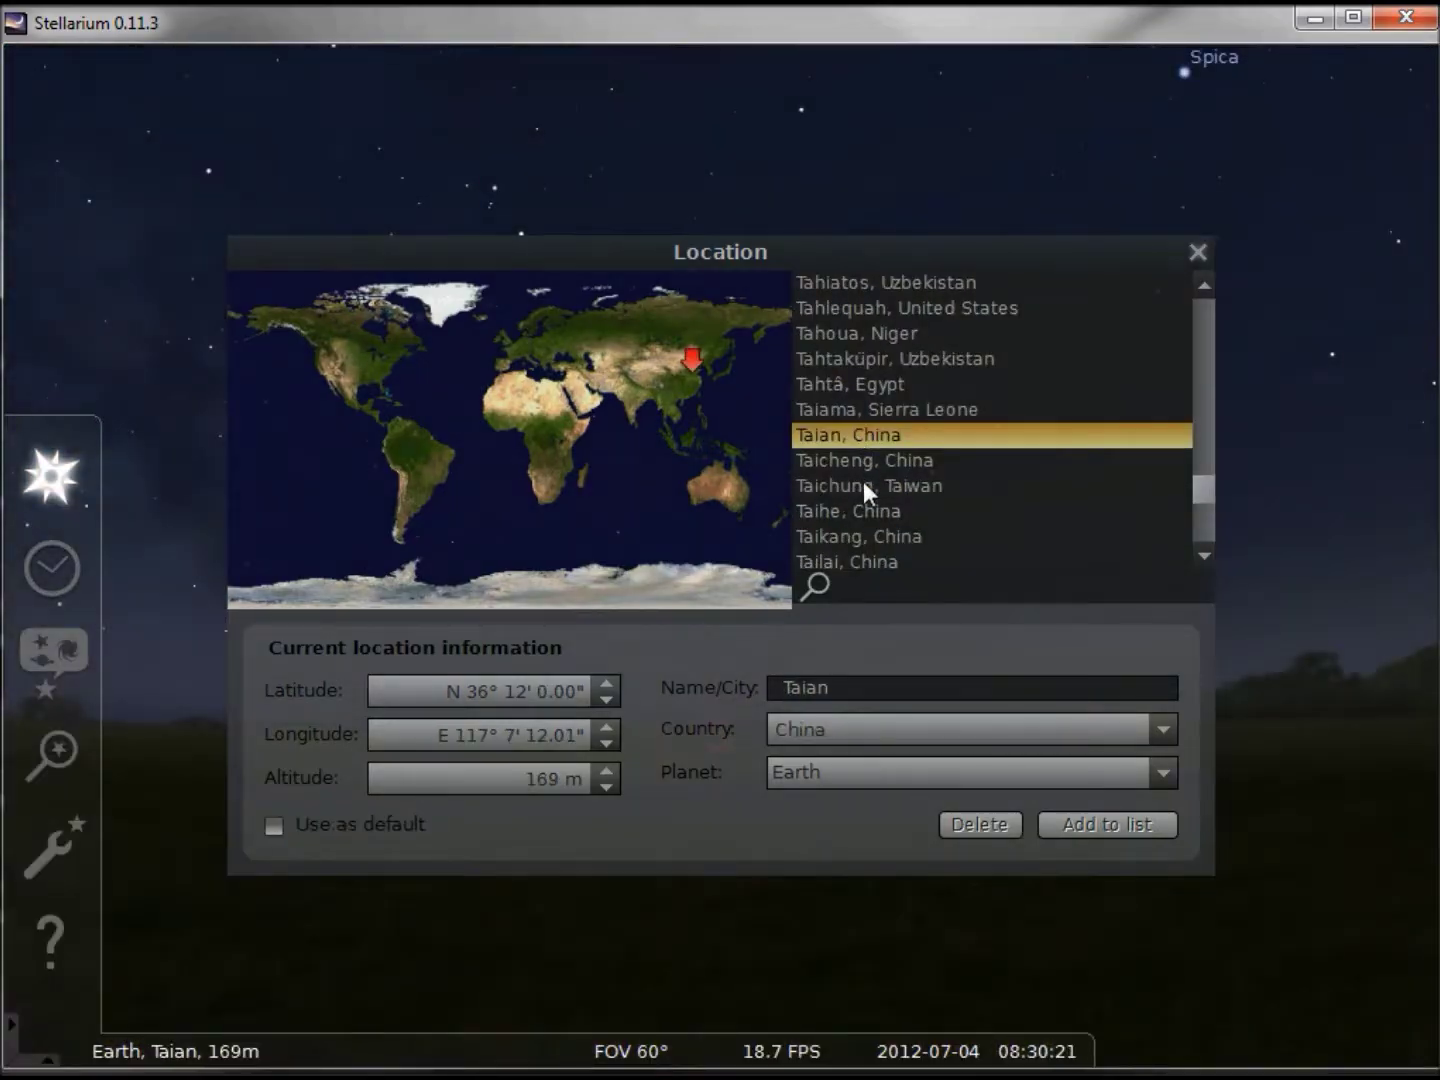
- Move the location across the map to N 35°15', W 82°48' in eastern North America
click(734, 495)
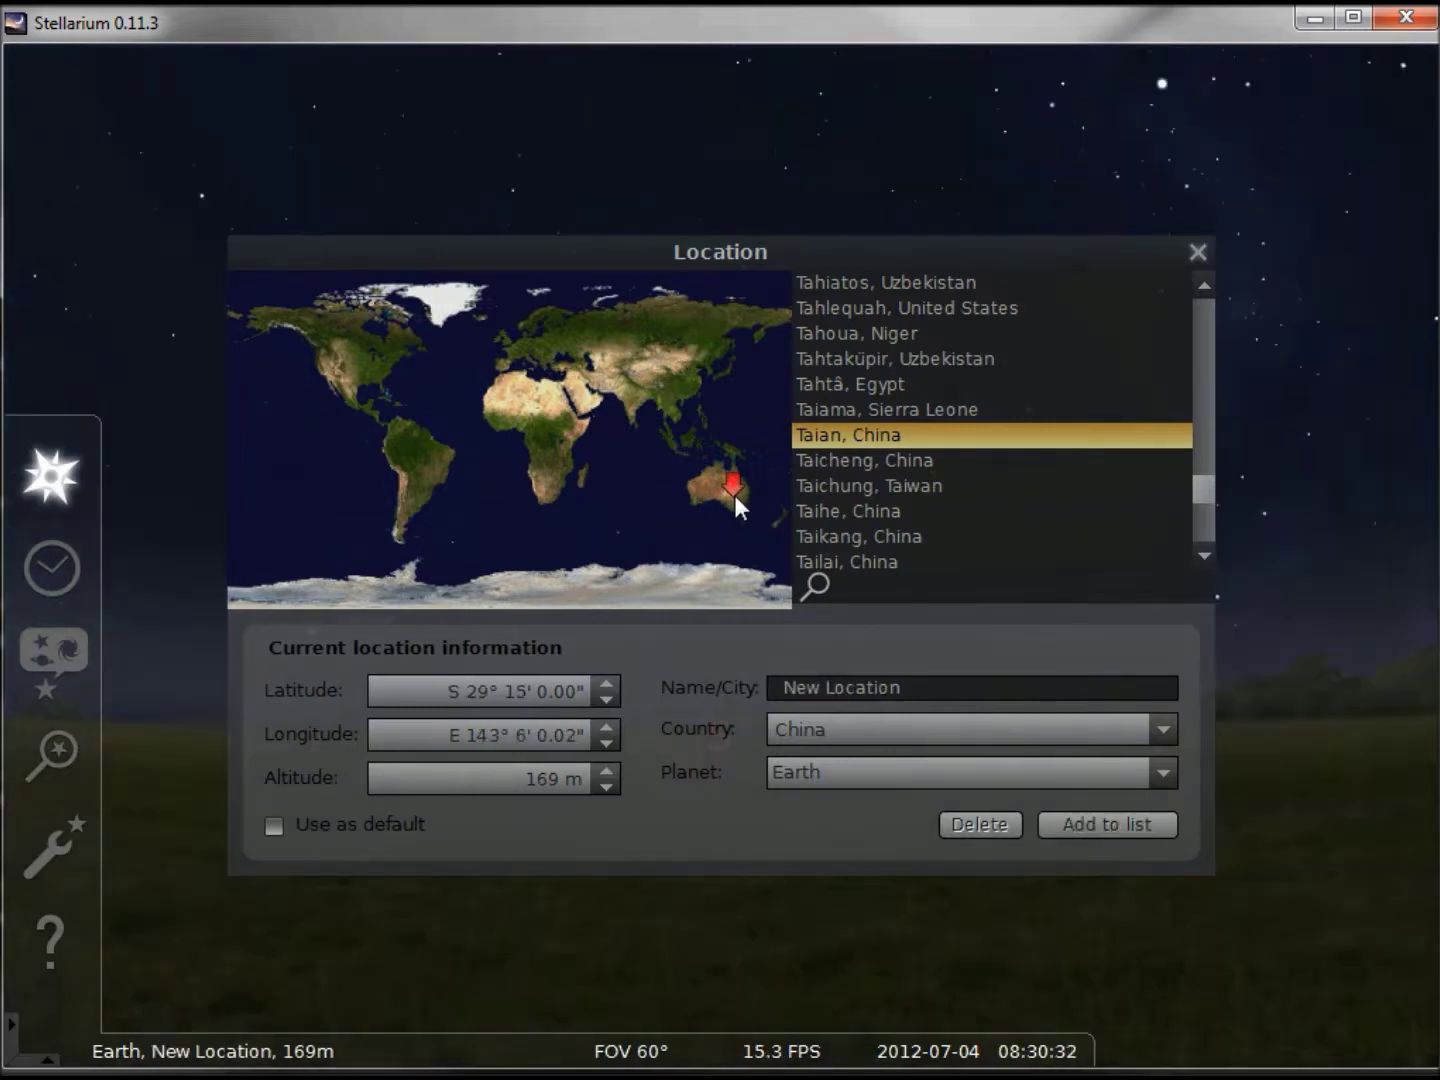
click(378, 361)
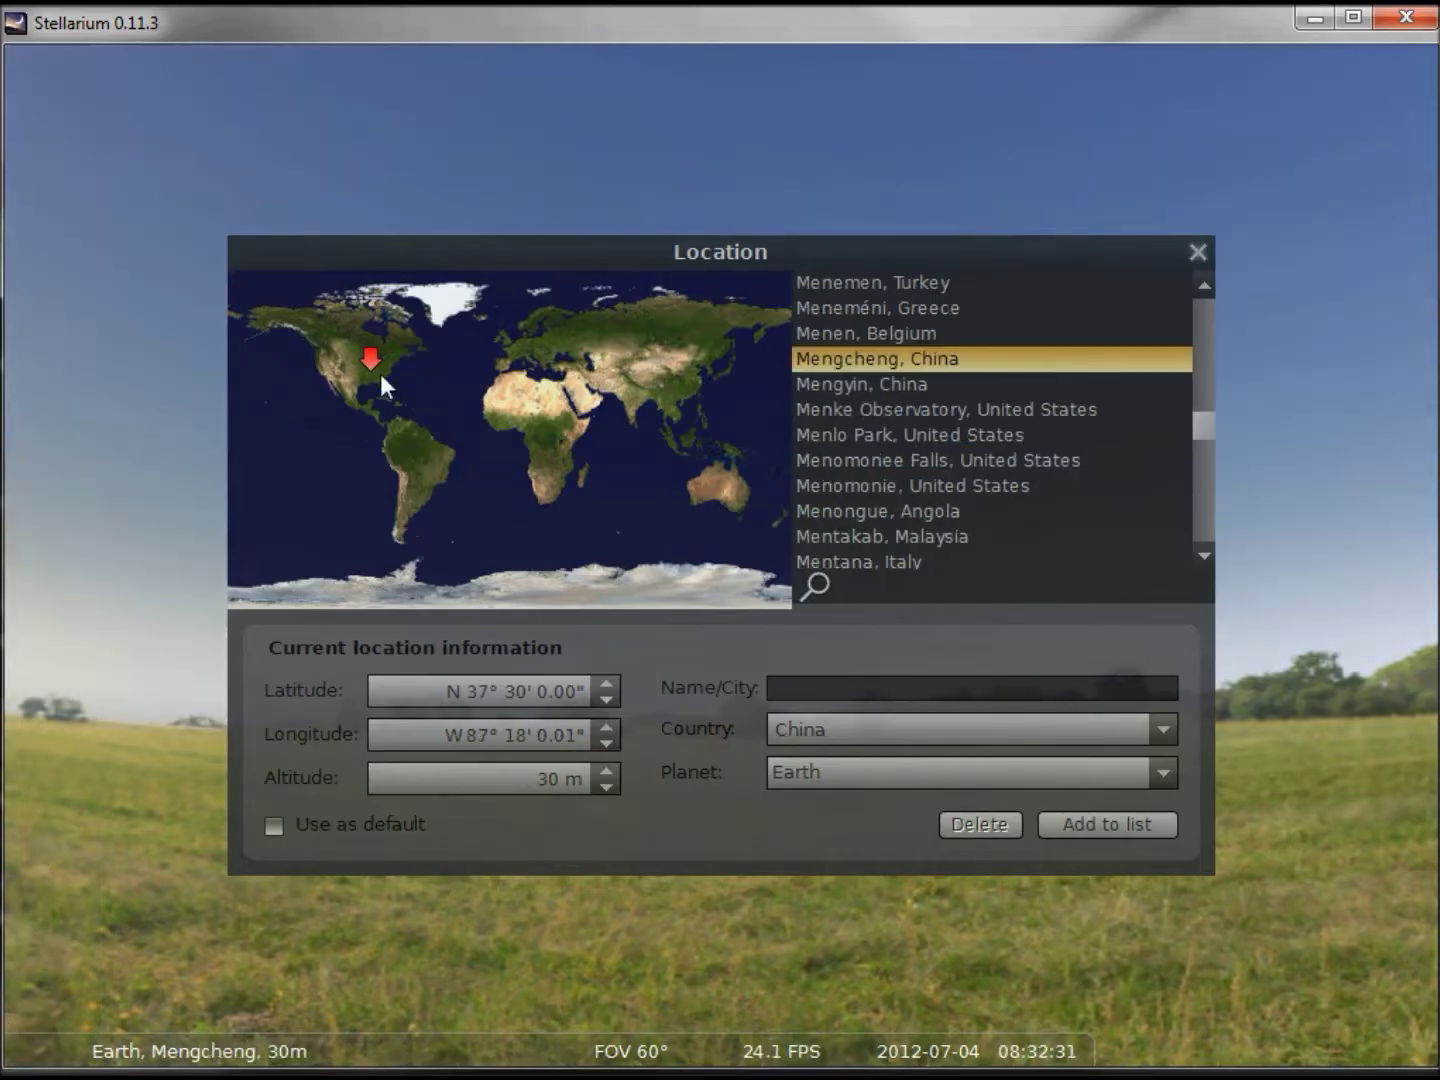
click(381, 376)
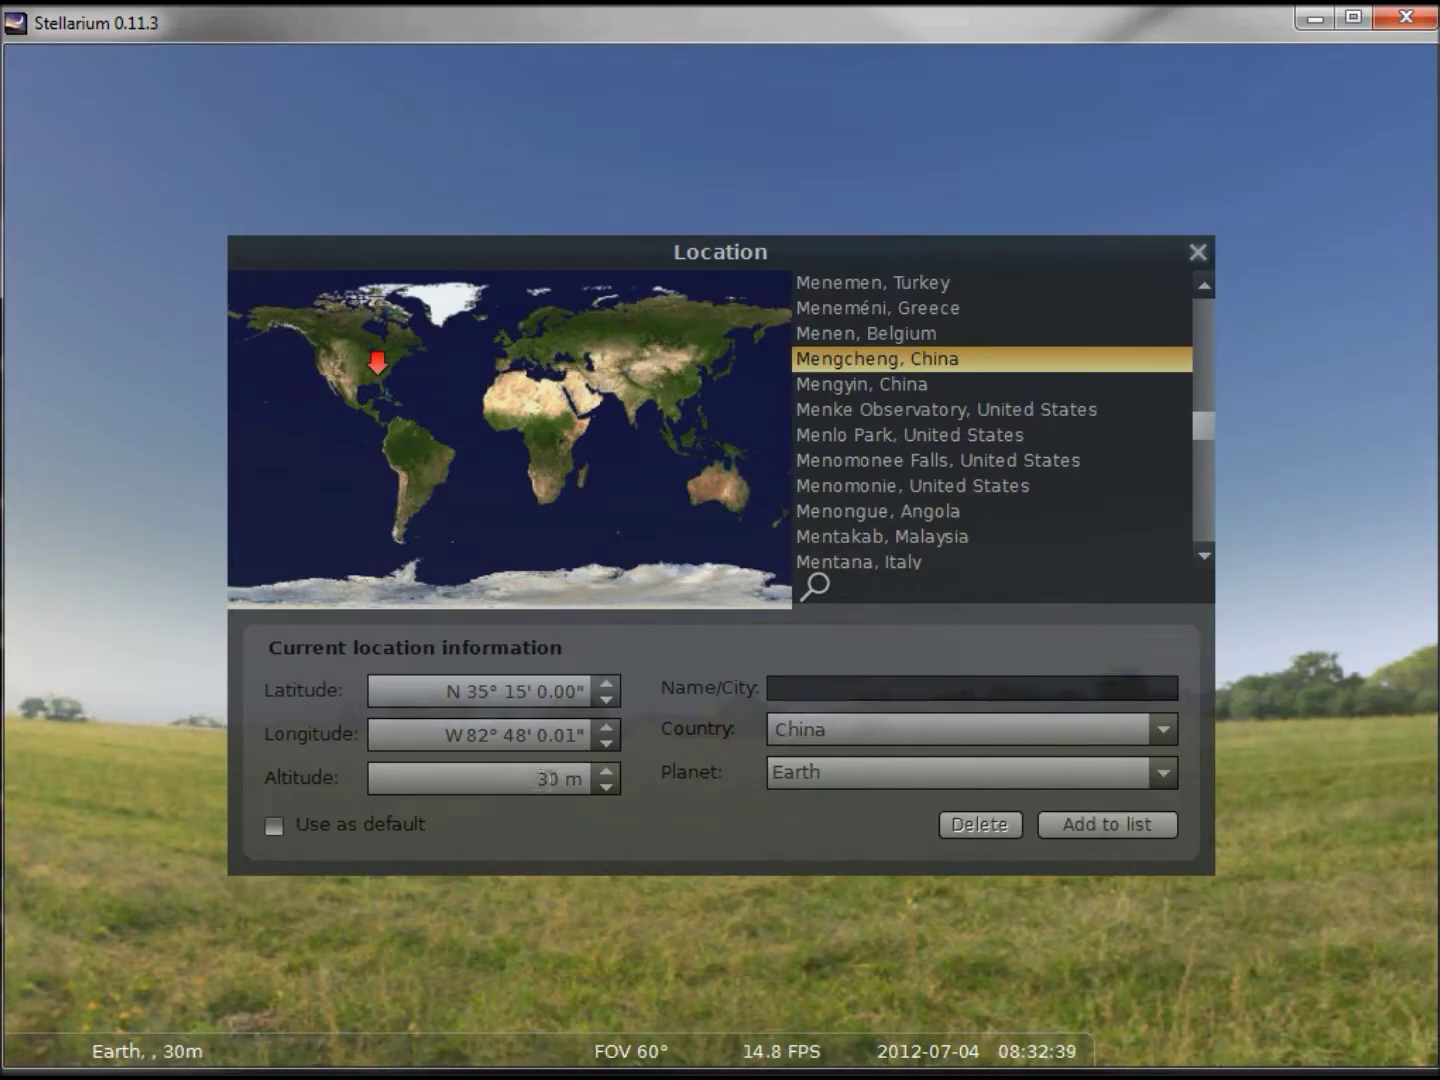
- Set the custom location's country to United States
drag(537, 779, 599, 787)
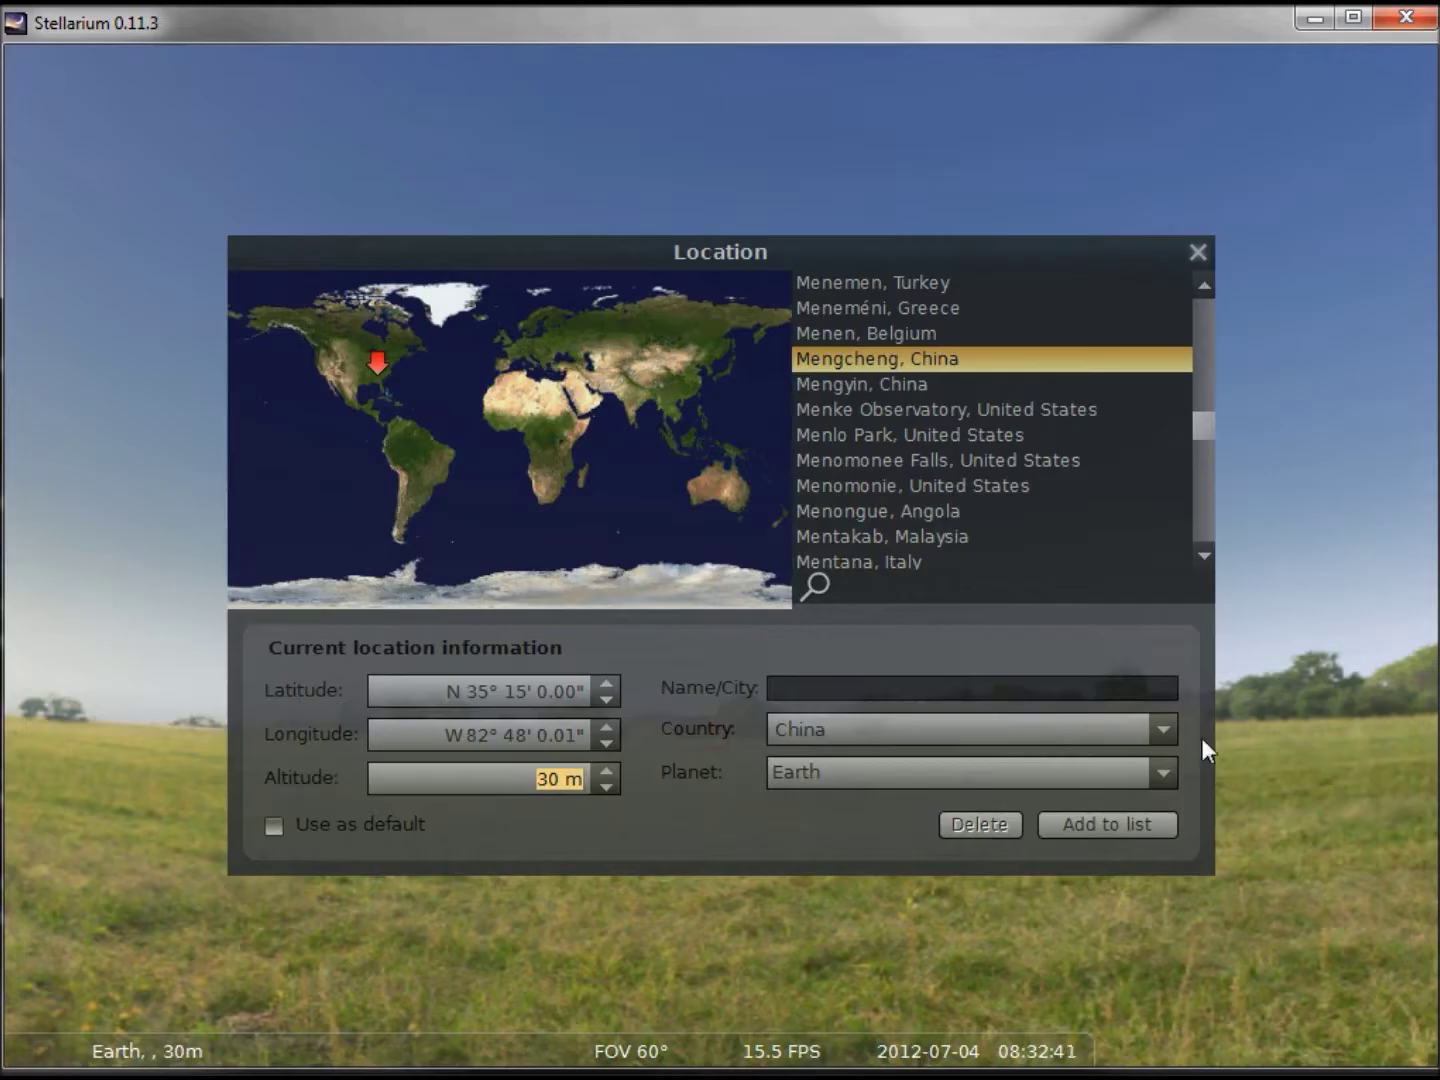
click(906, 745)
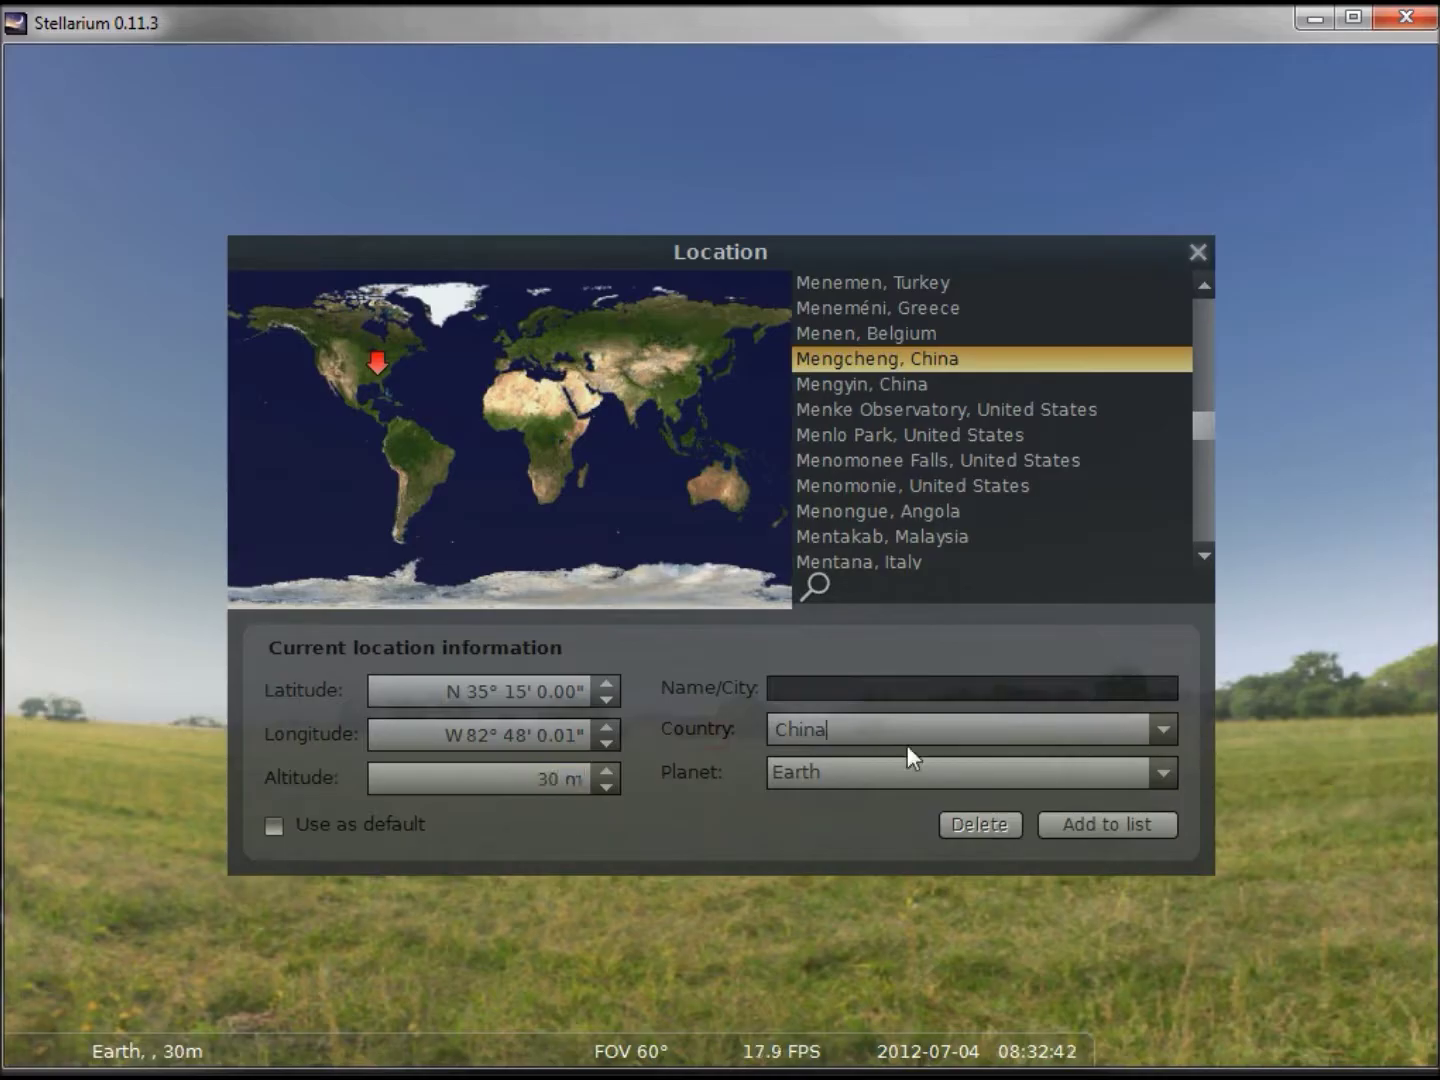
click(1166, 737)
key(u)
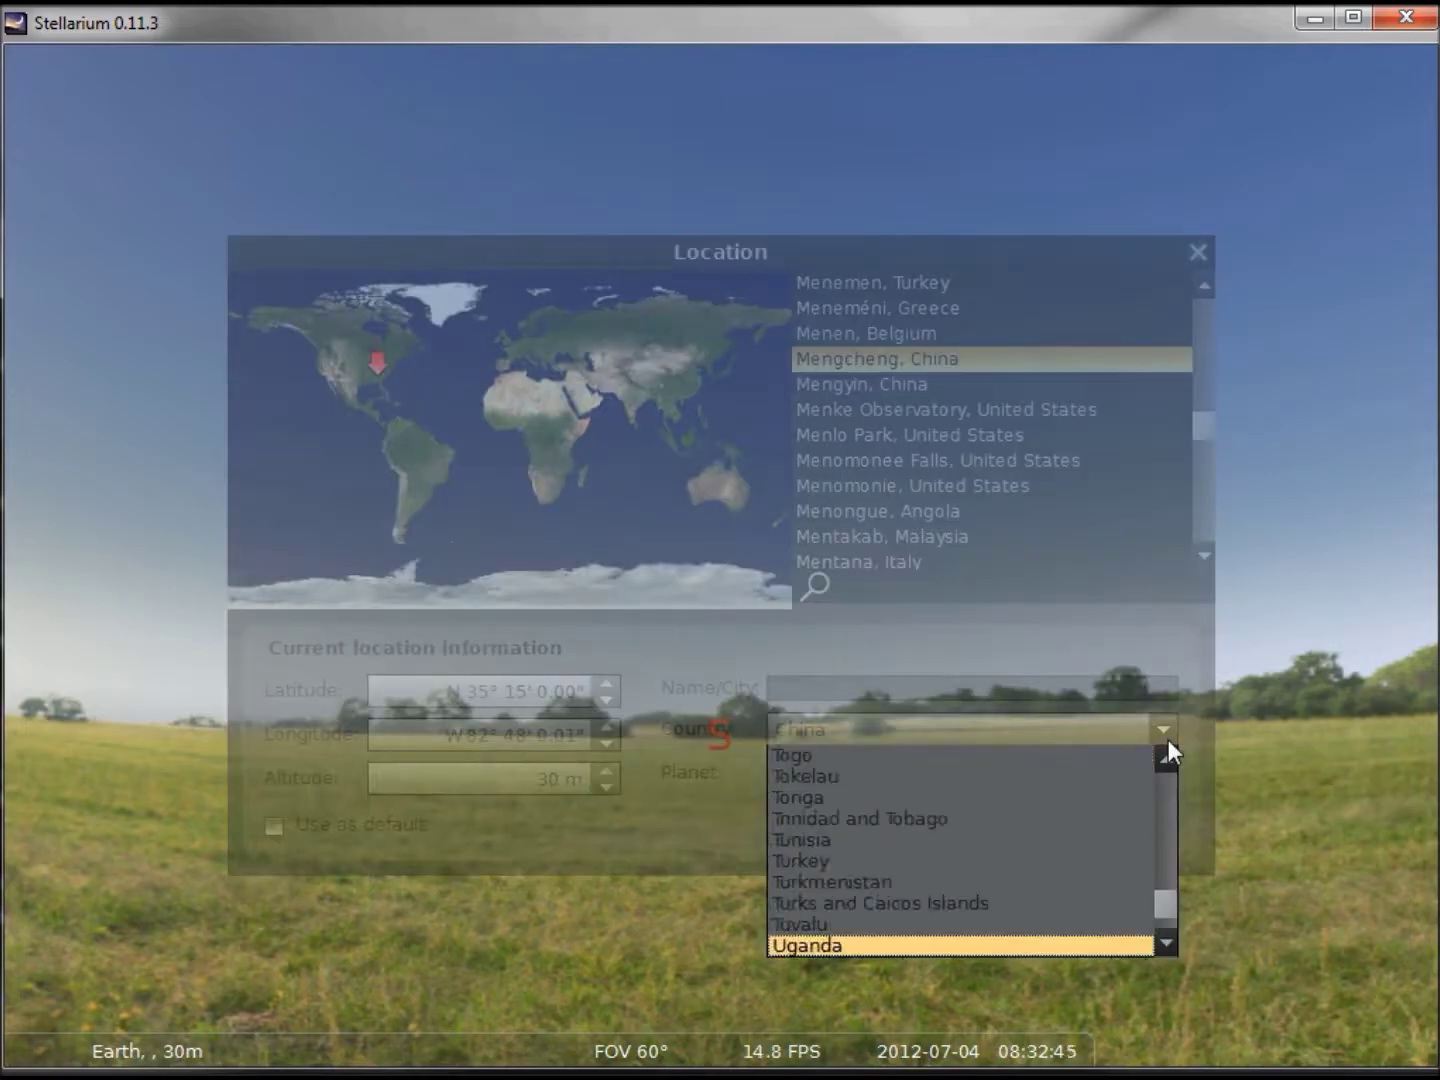
key(k)
key(Down)
key(Down)
key(Down)
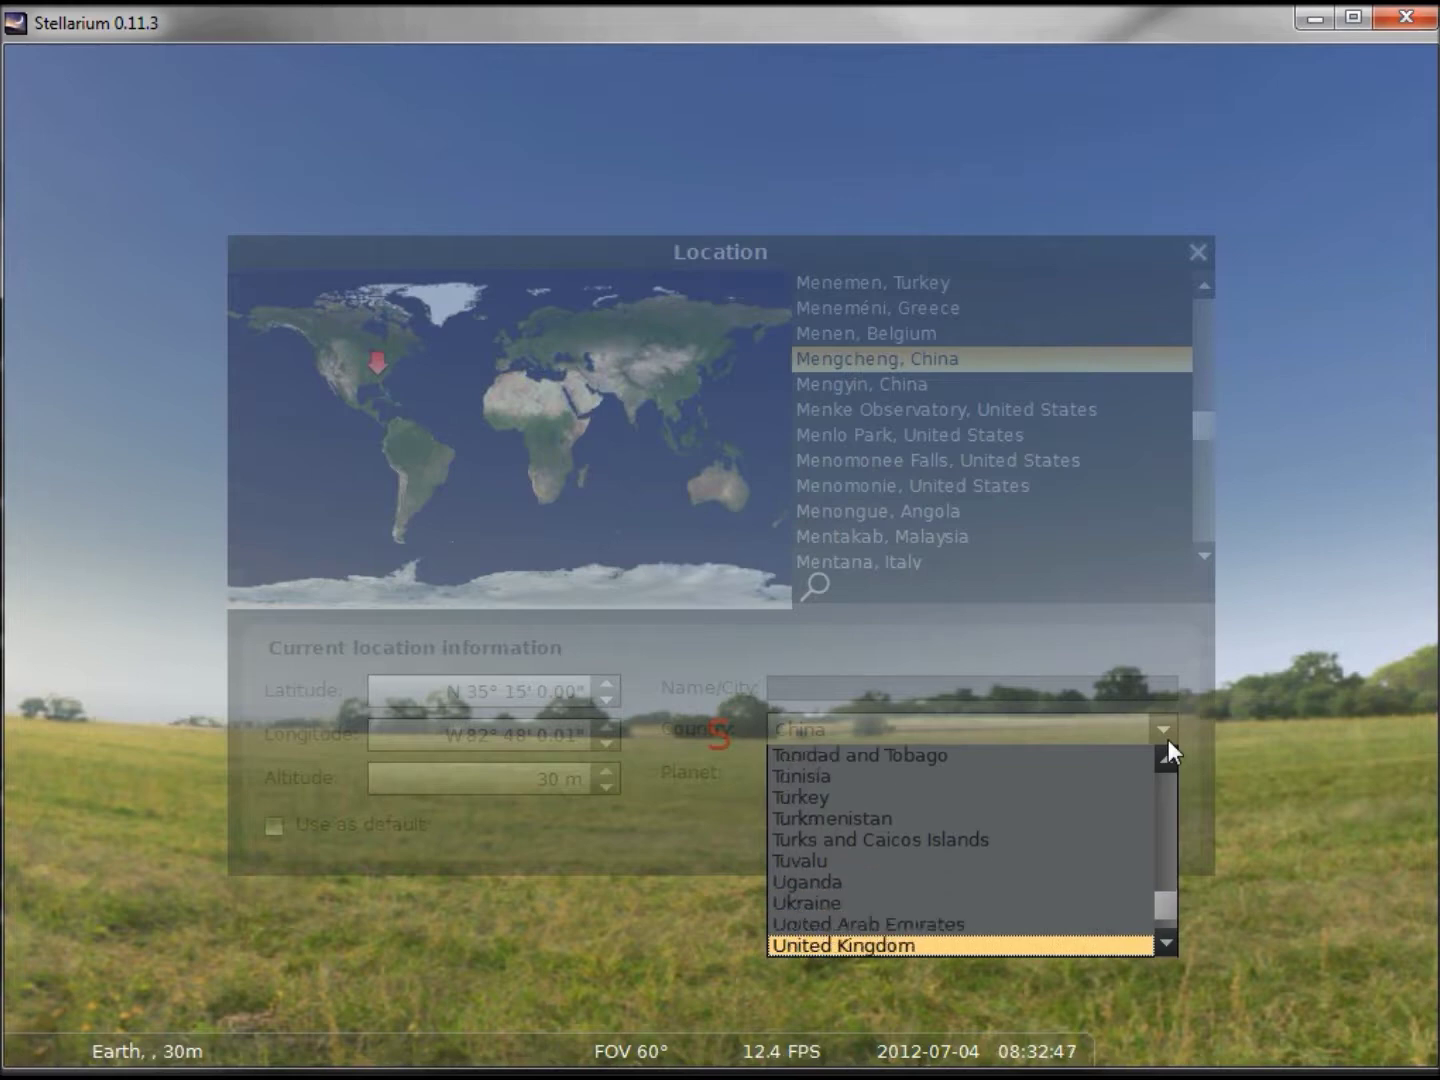
key(Return)
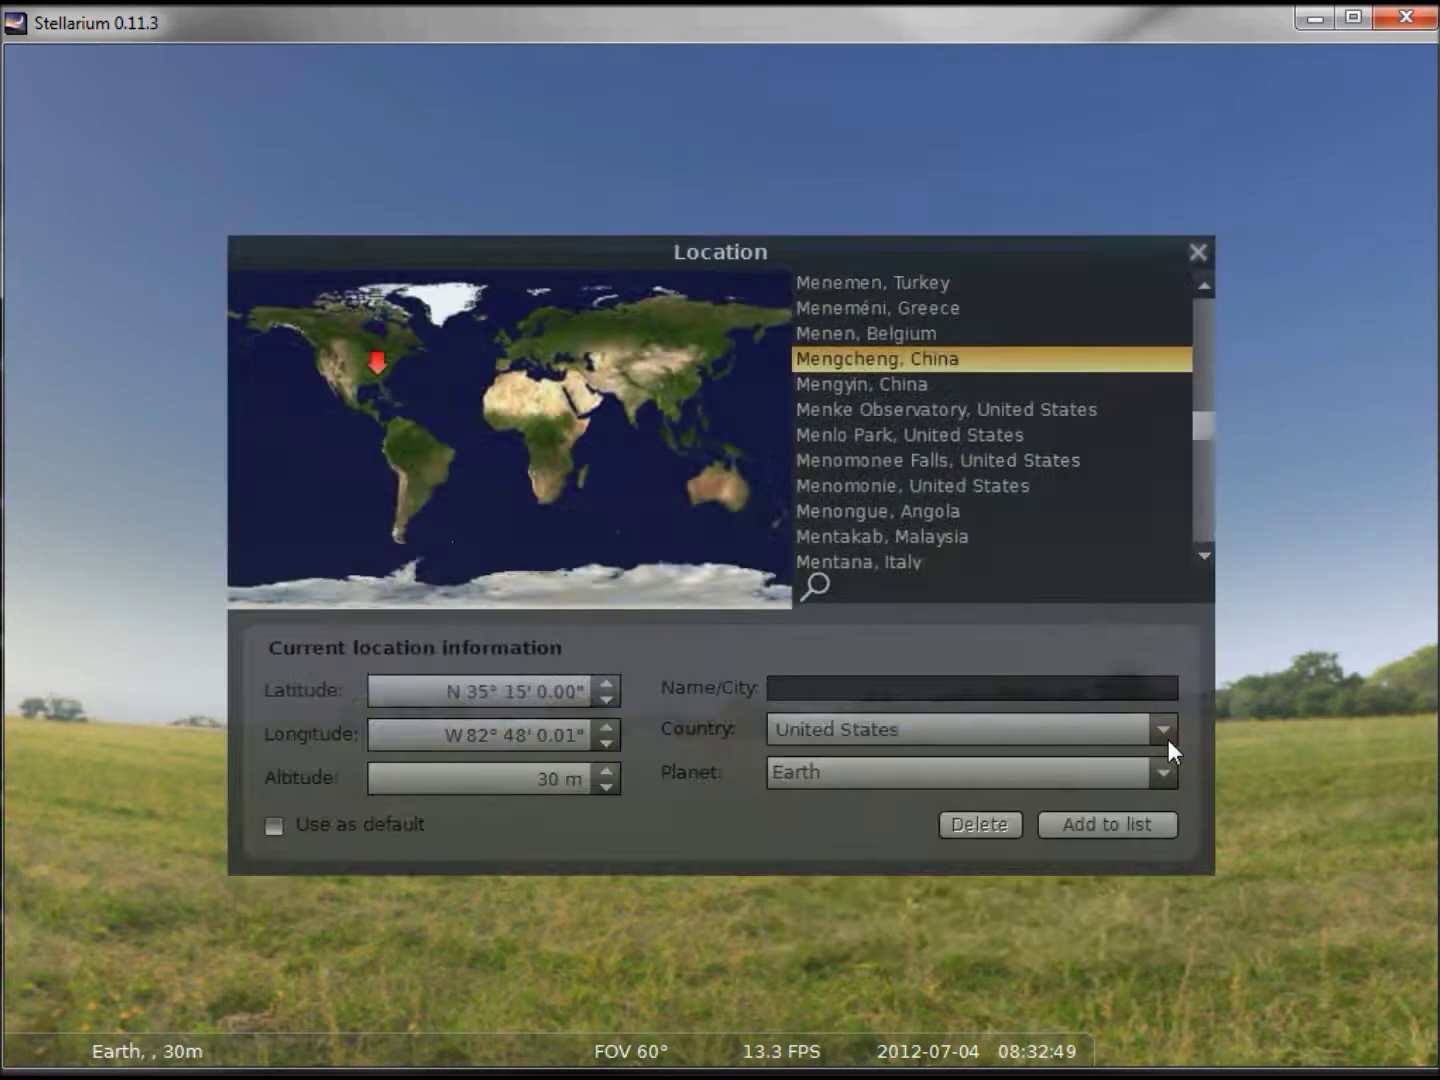
- Paste in a custom location name, make it the default, and add it to the list
click(886, 682)
text(TheFrugalComputerGuy-Location)
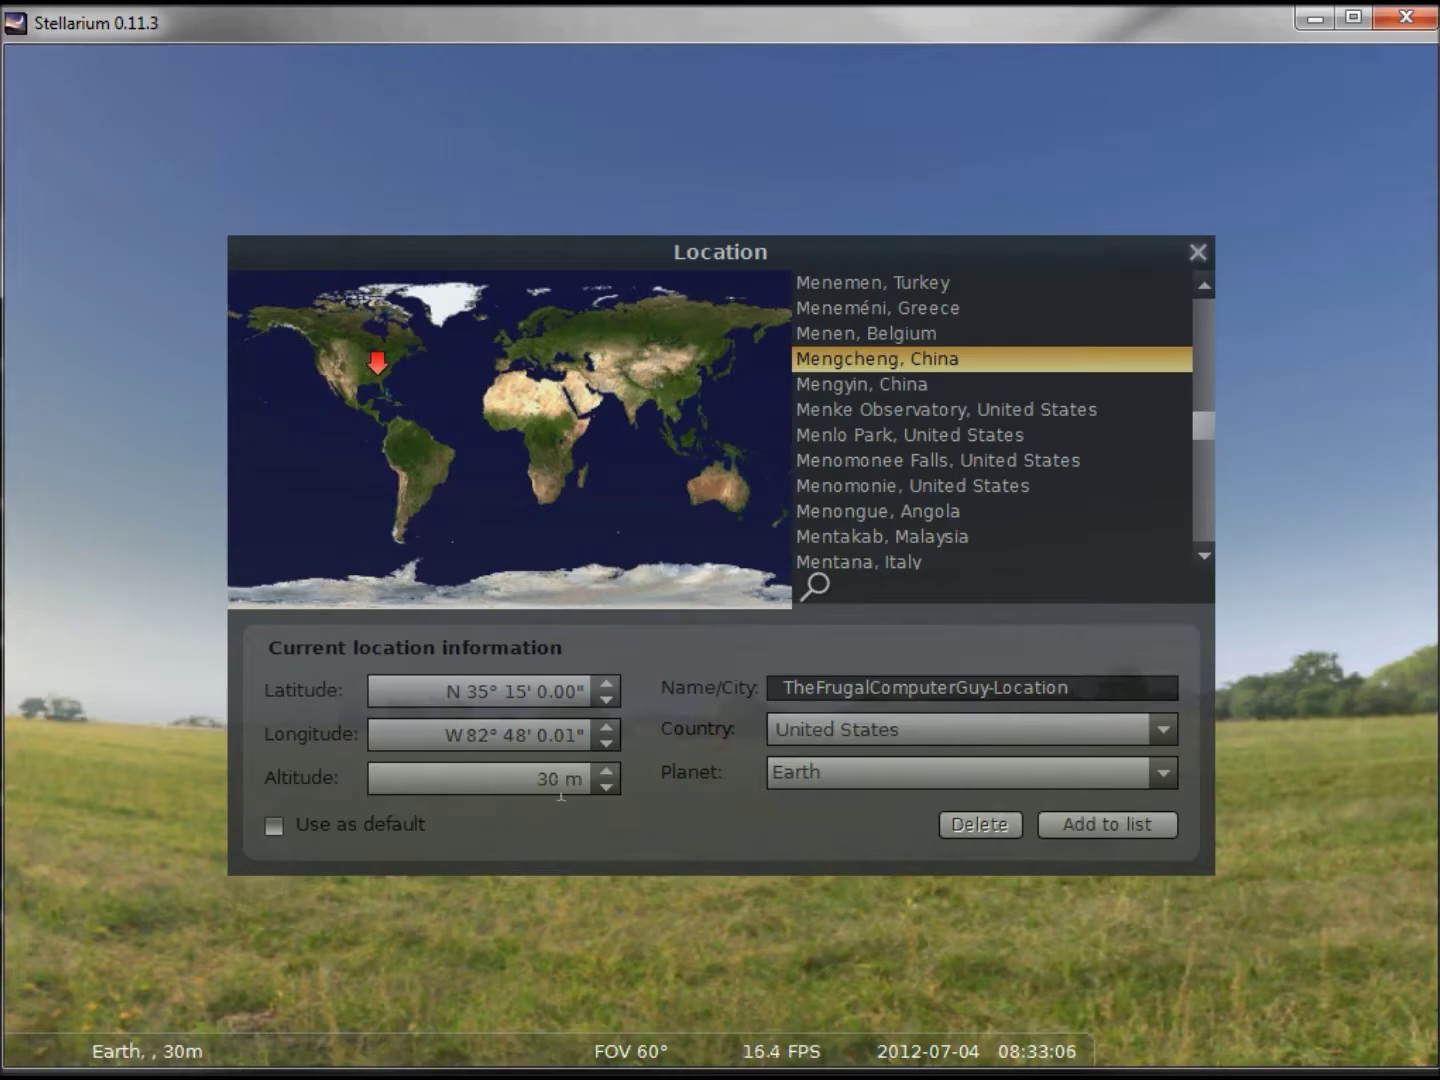
click(275, 831)
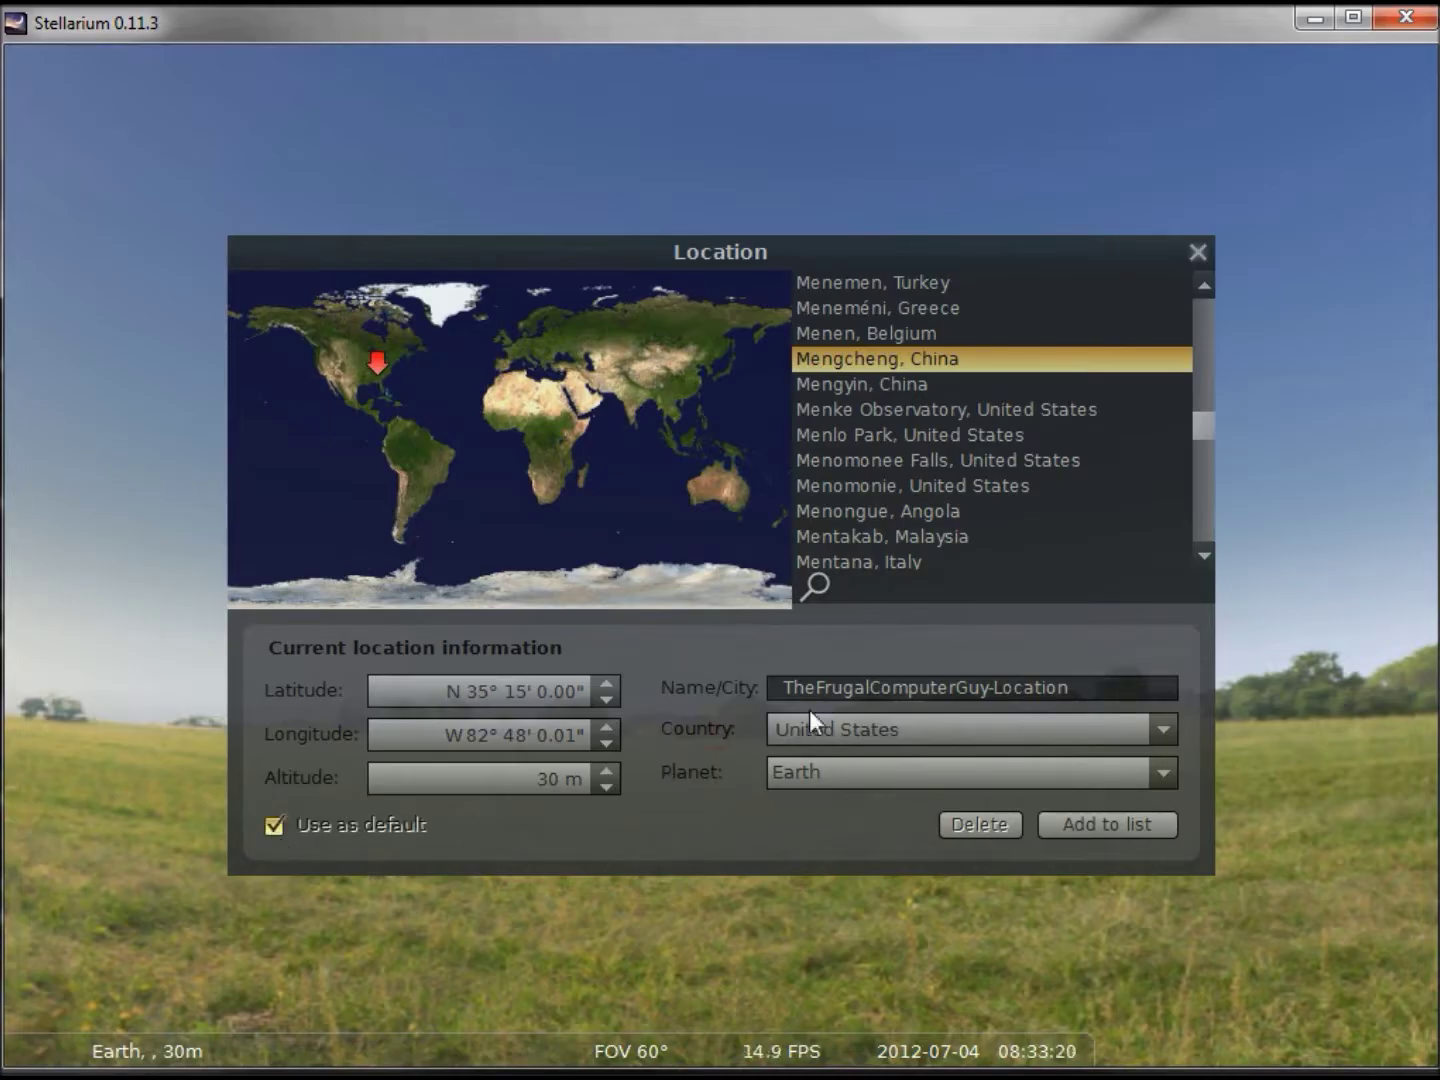
click(1125, 824)
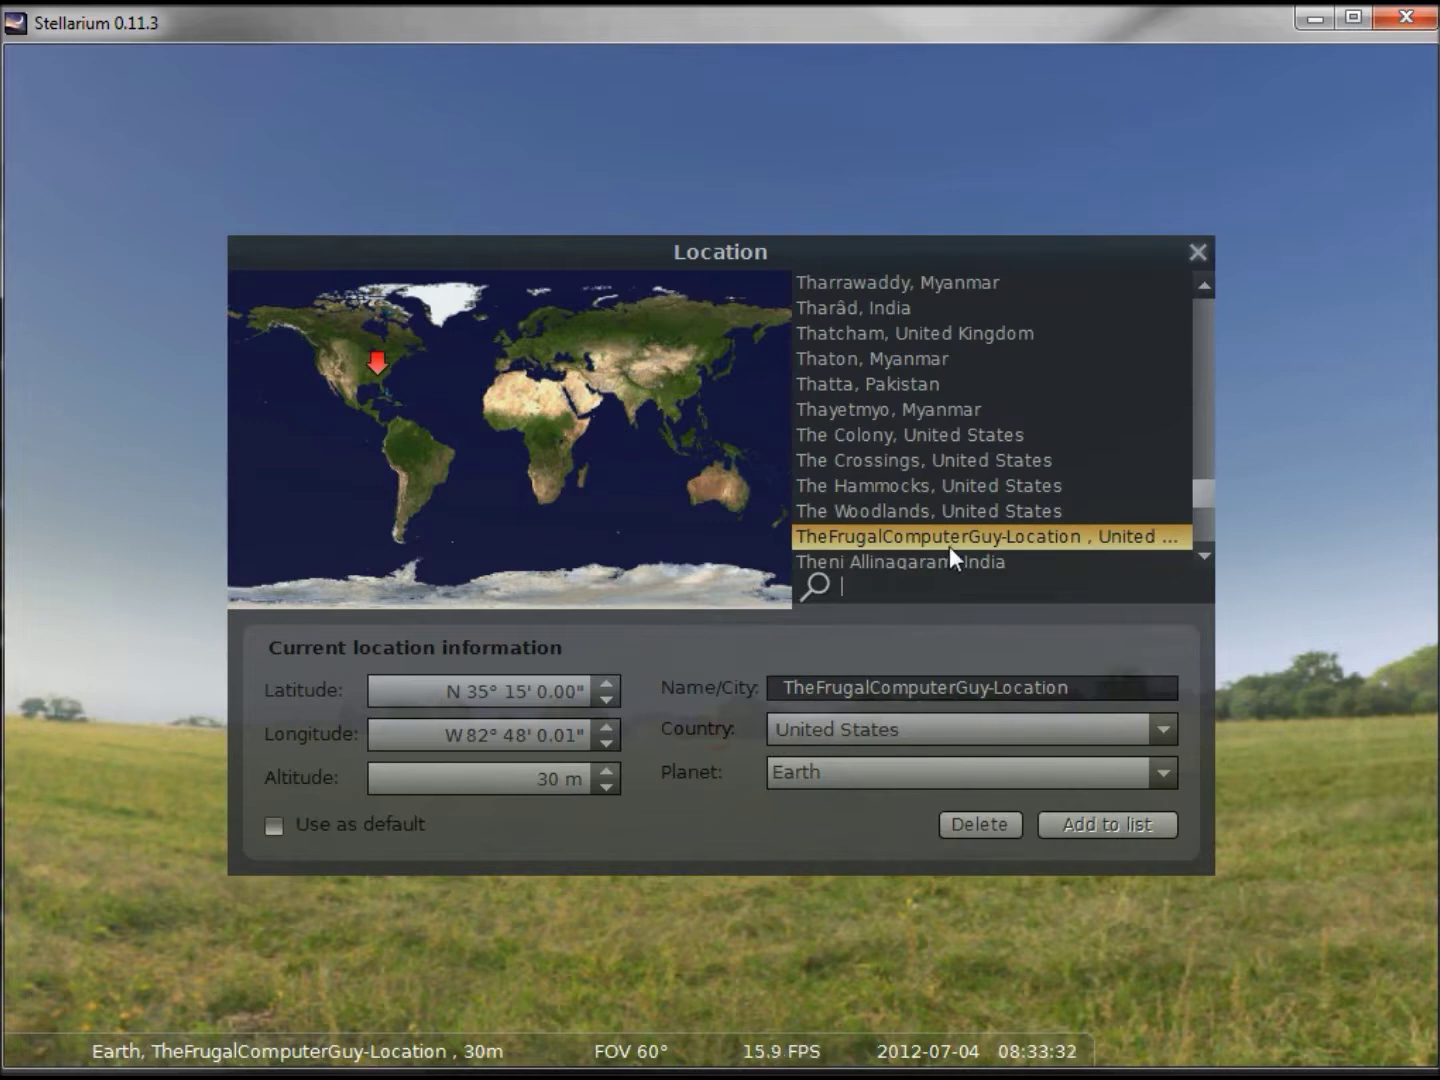
click(1197, 252)
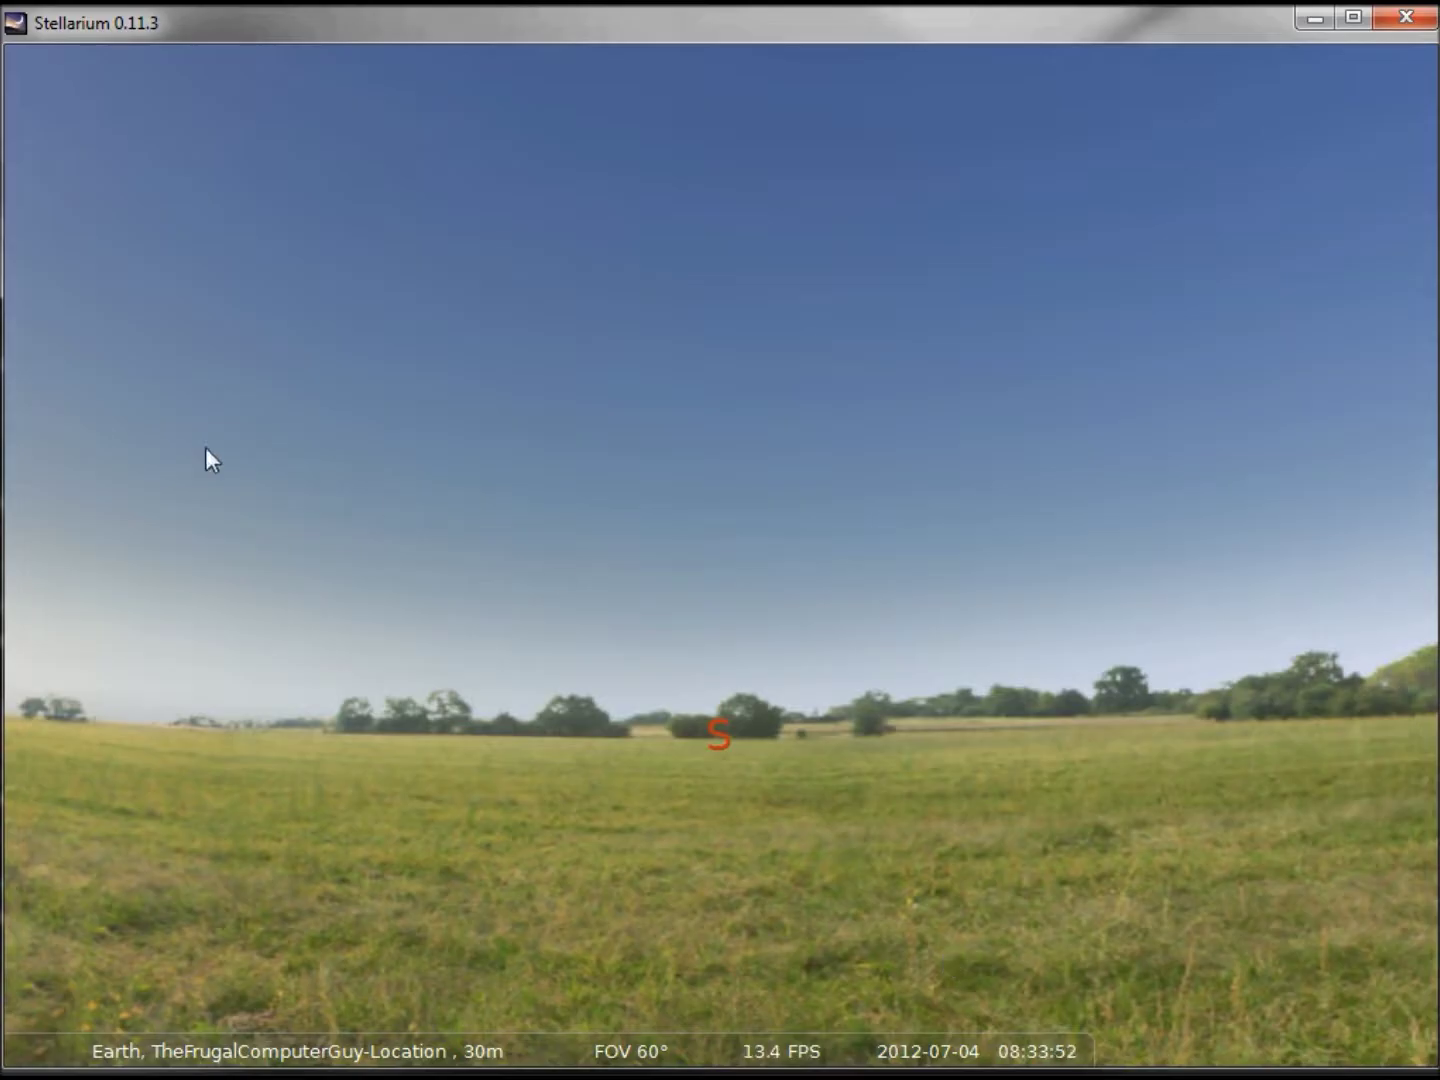
- Open the Date and Time window from the left toolbar
mouse_move(54, 570)
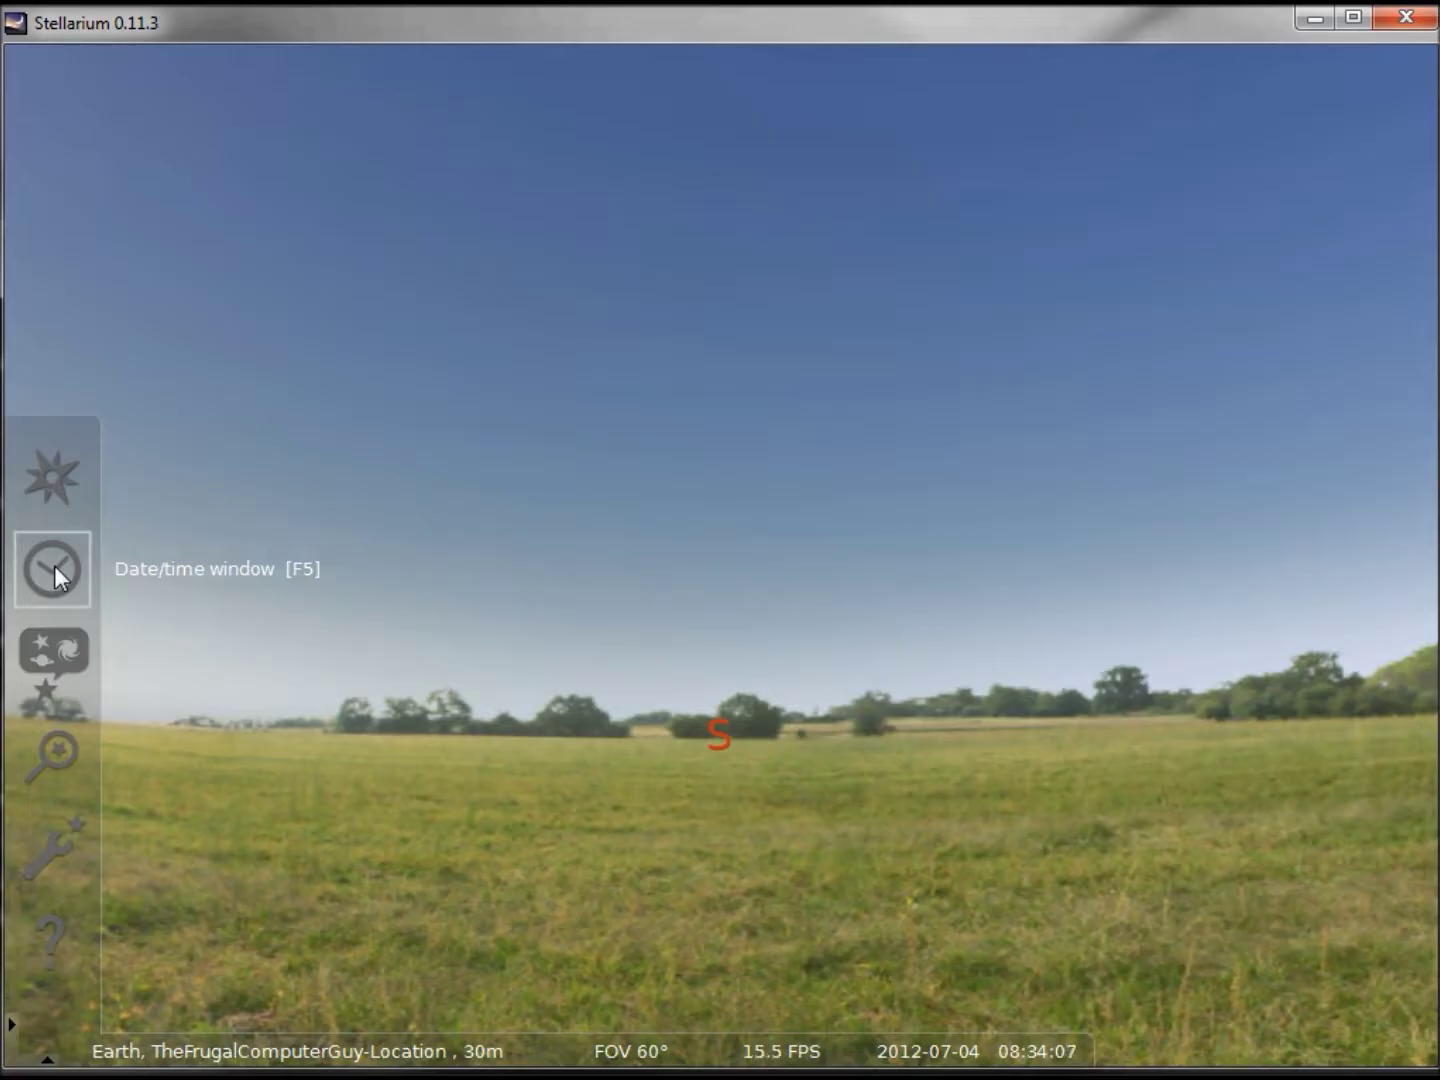
click(54, 571)
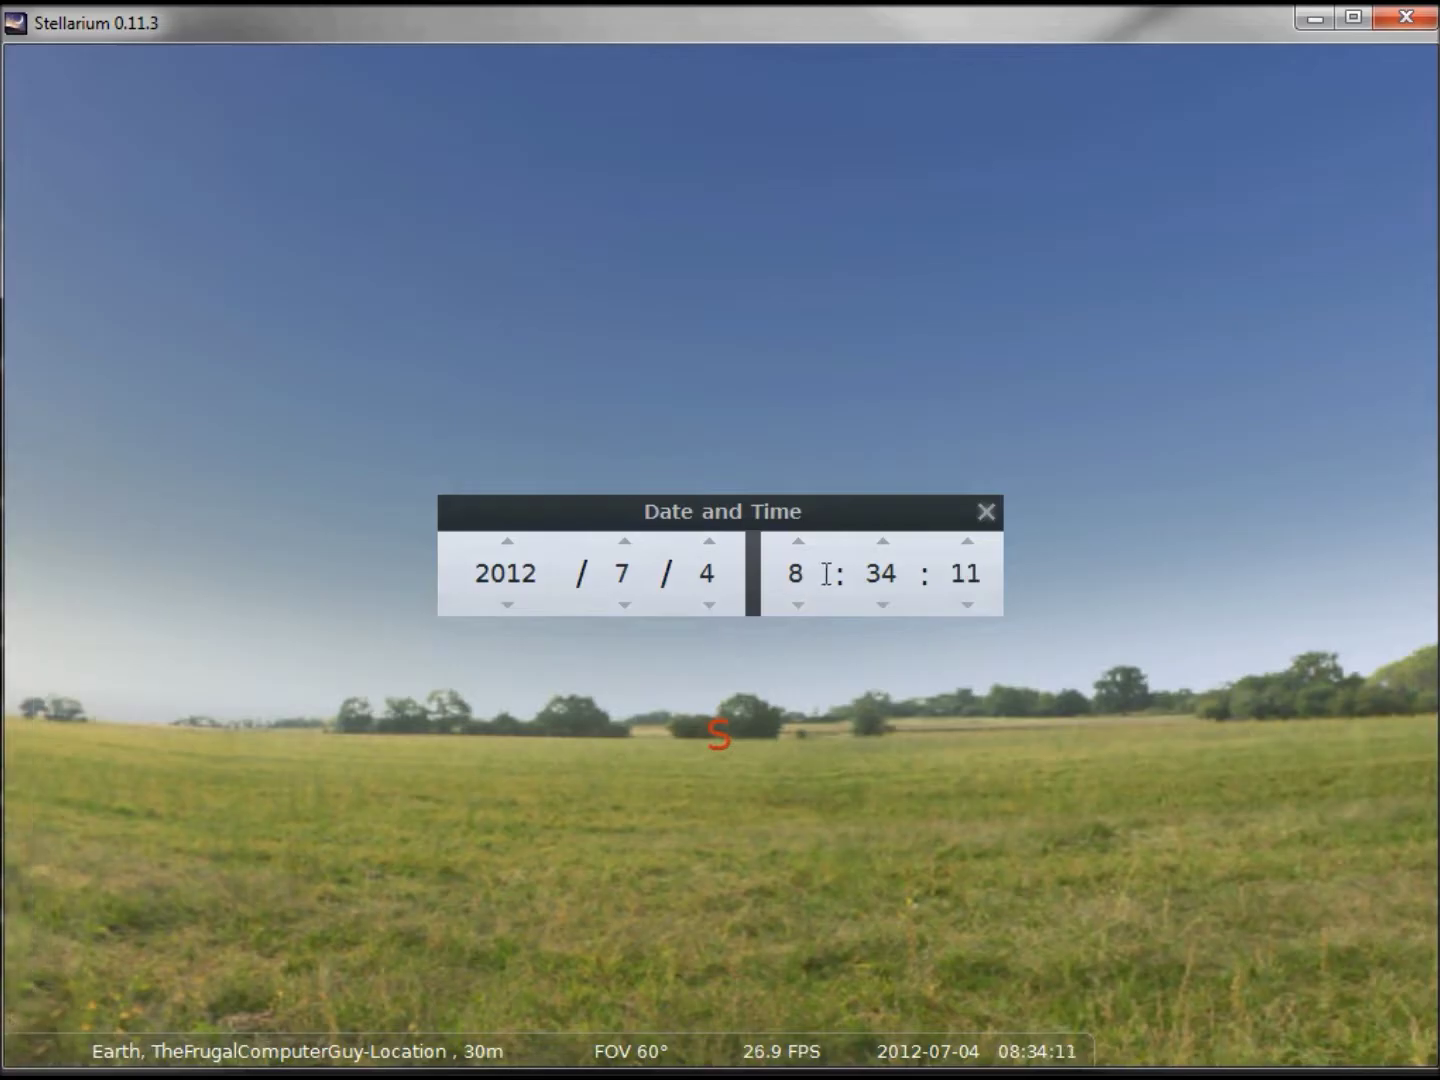
- Change the hour to 22 so the clock reads 22:34 on 2012-07-04
drag(810, 572, 769, 573)
text(22)
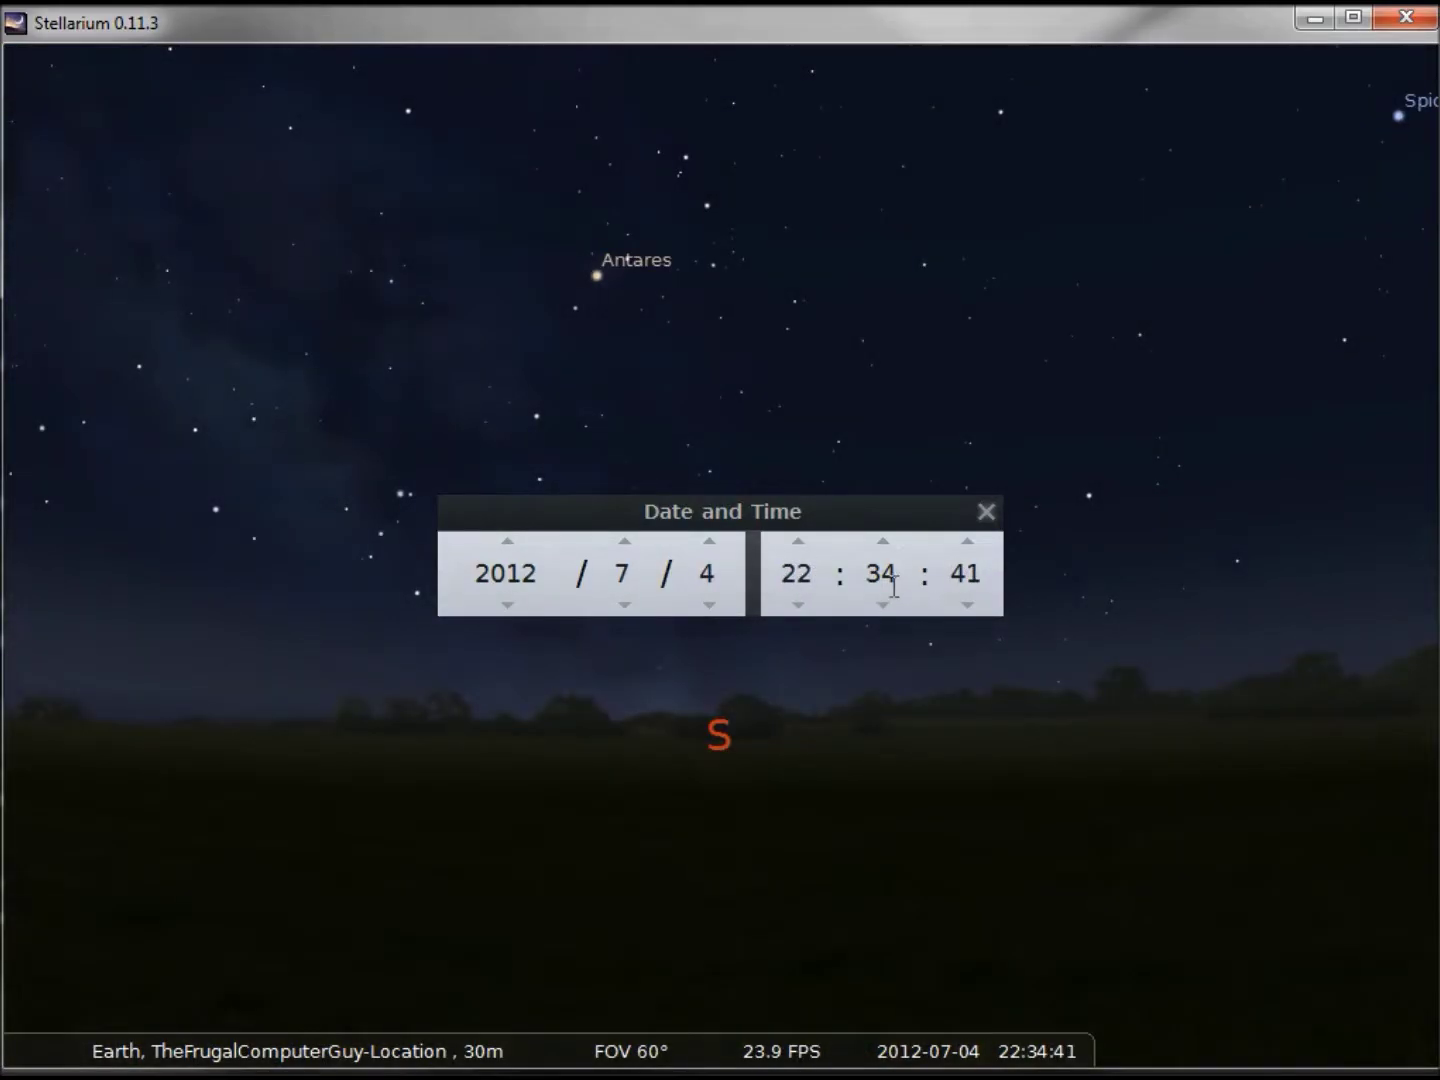
click(986, 512)
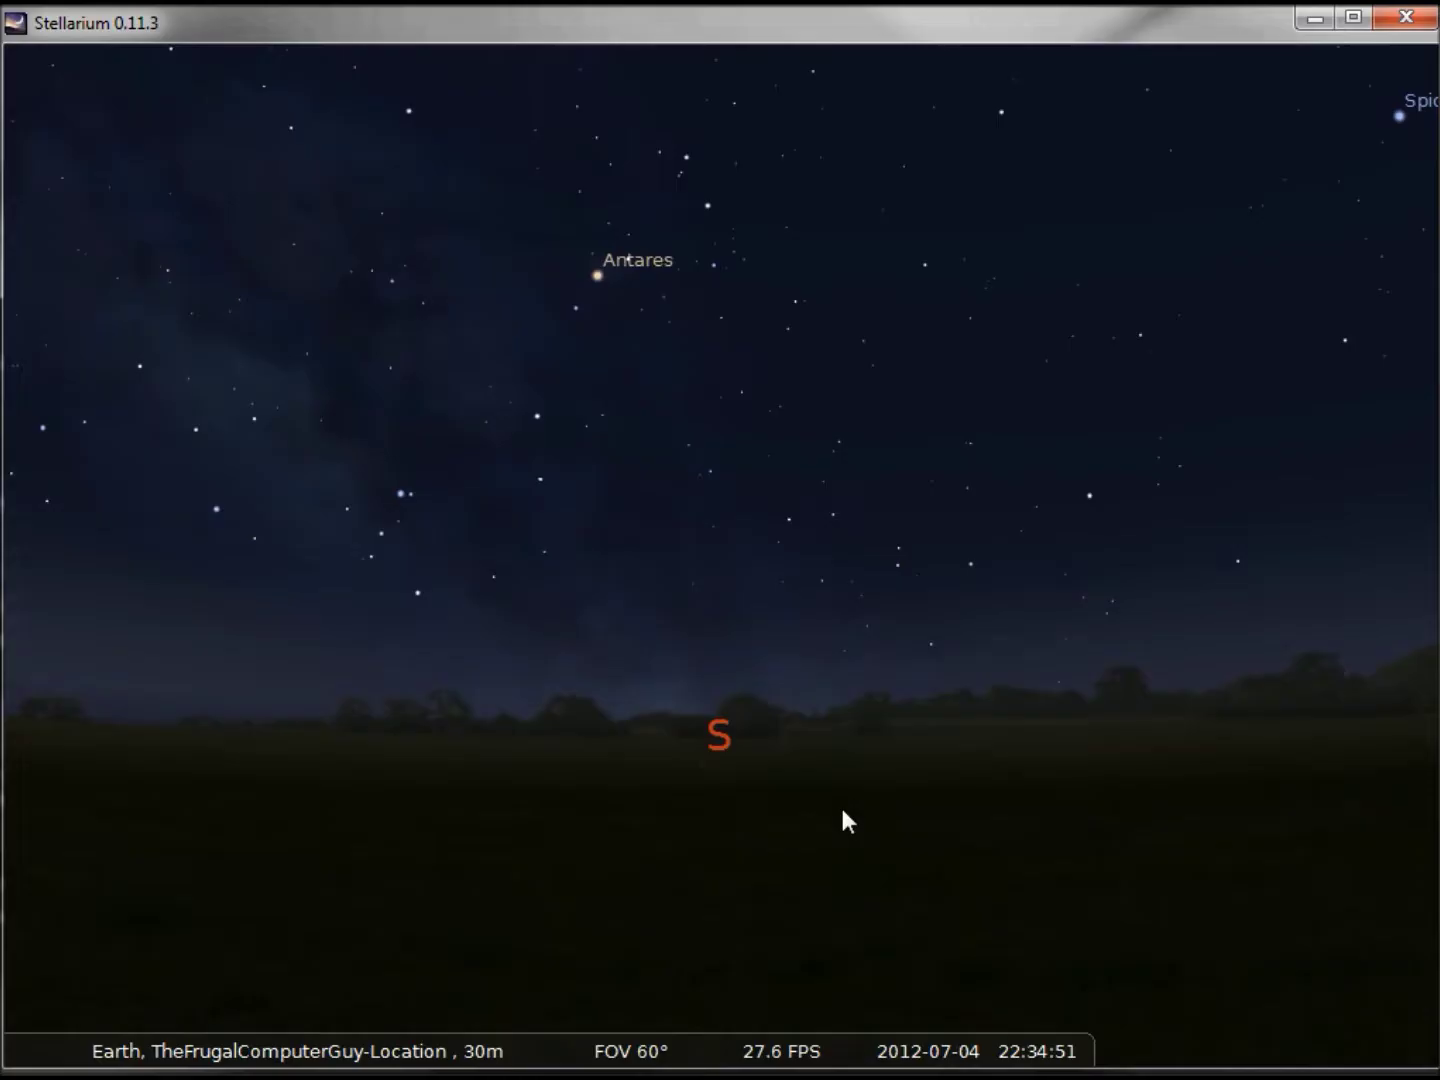
key(l)
key(Right)
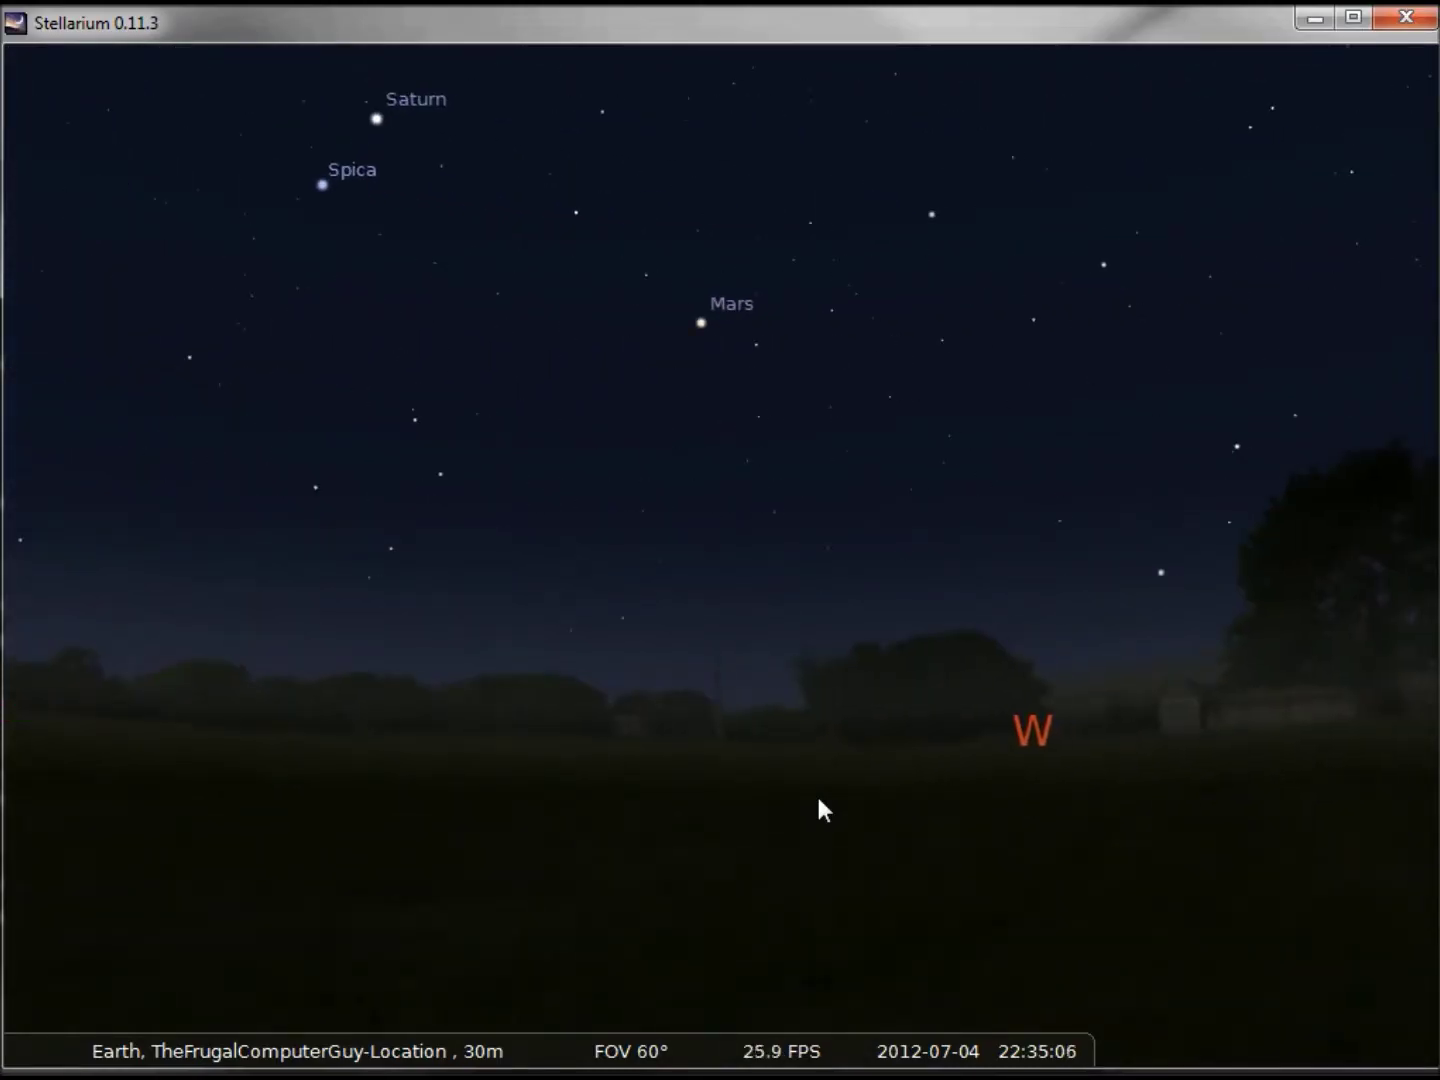
key(Right)
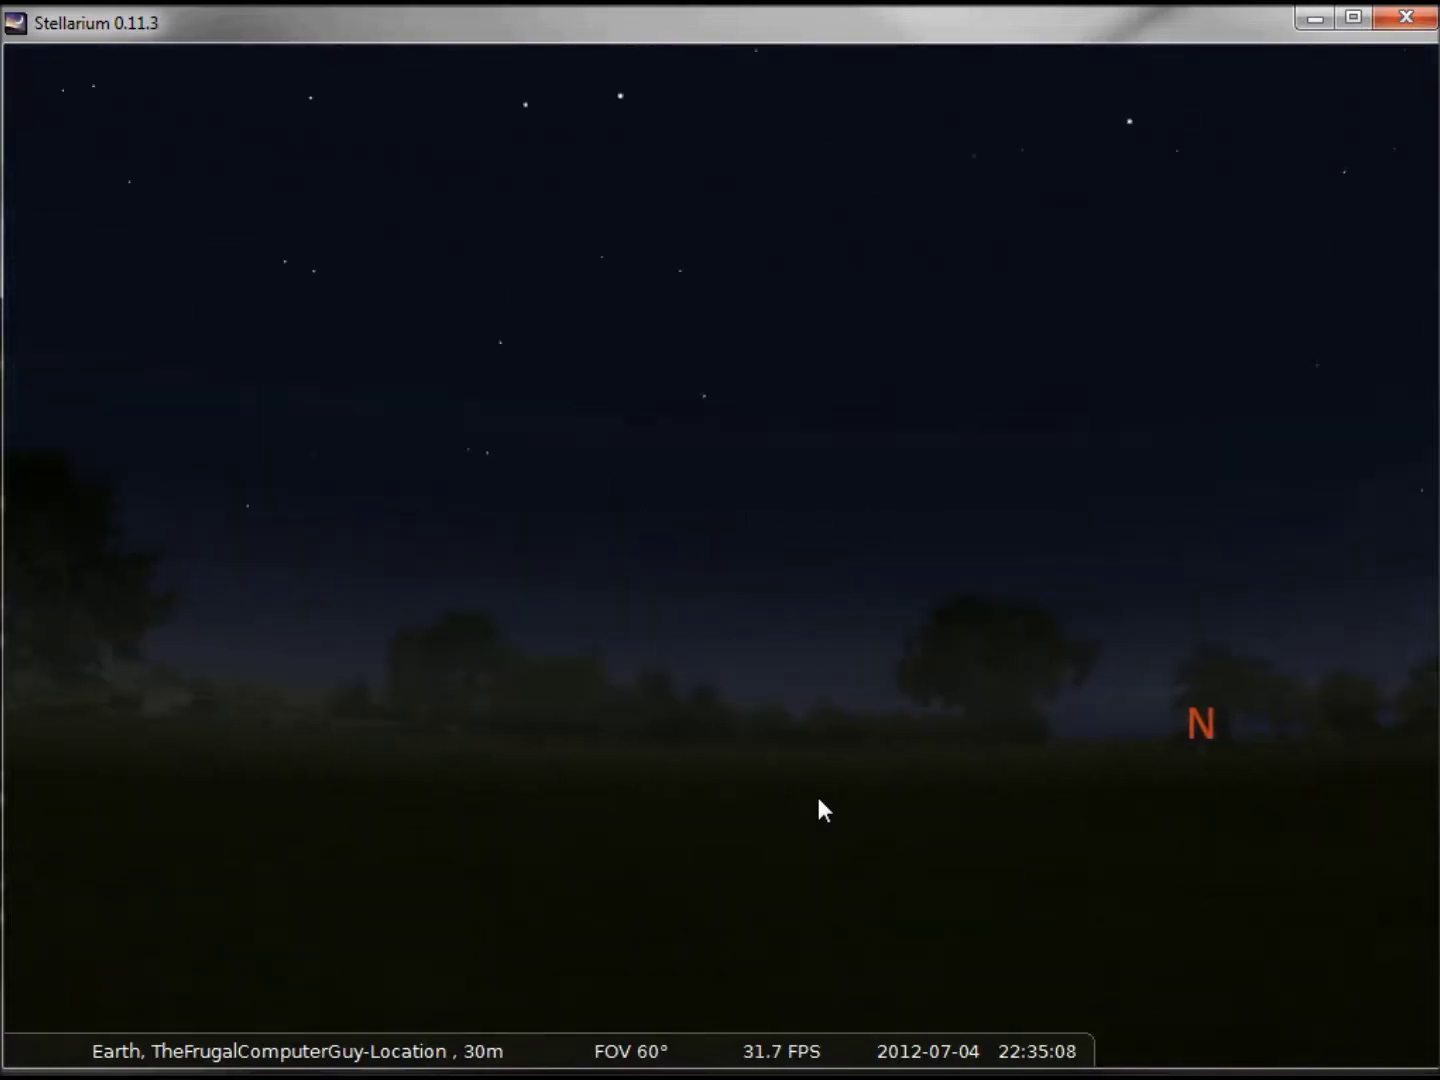
key(Right)
key(Left)
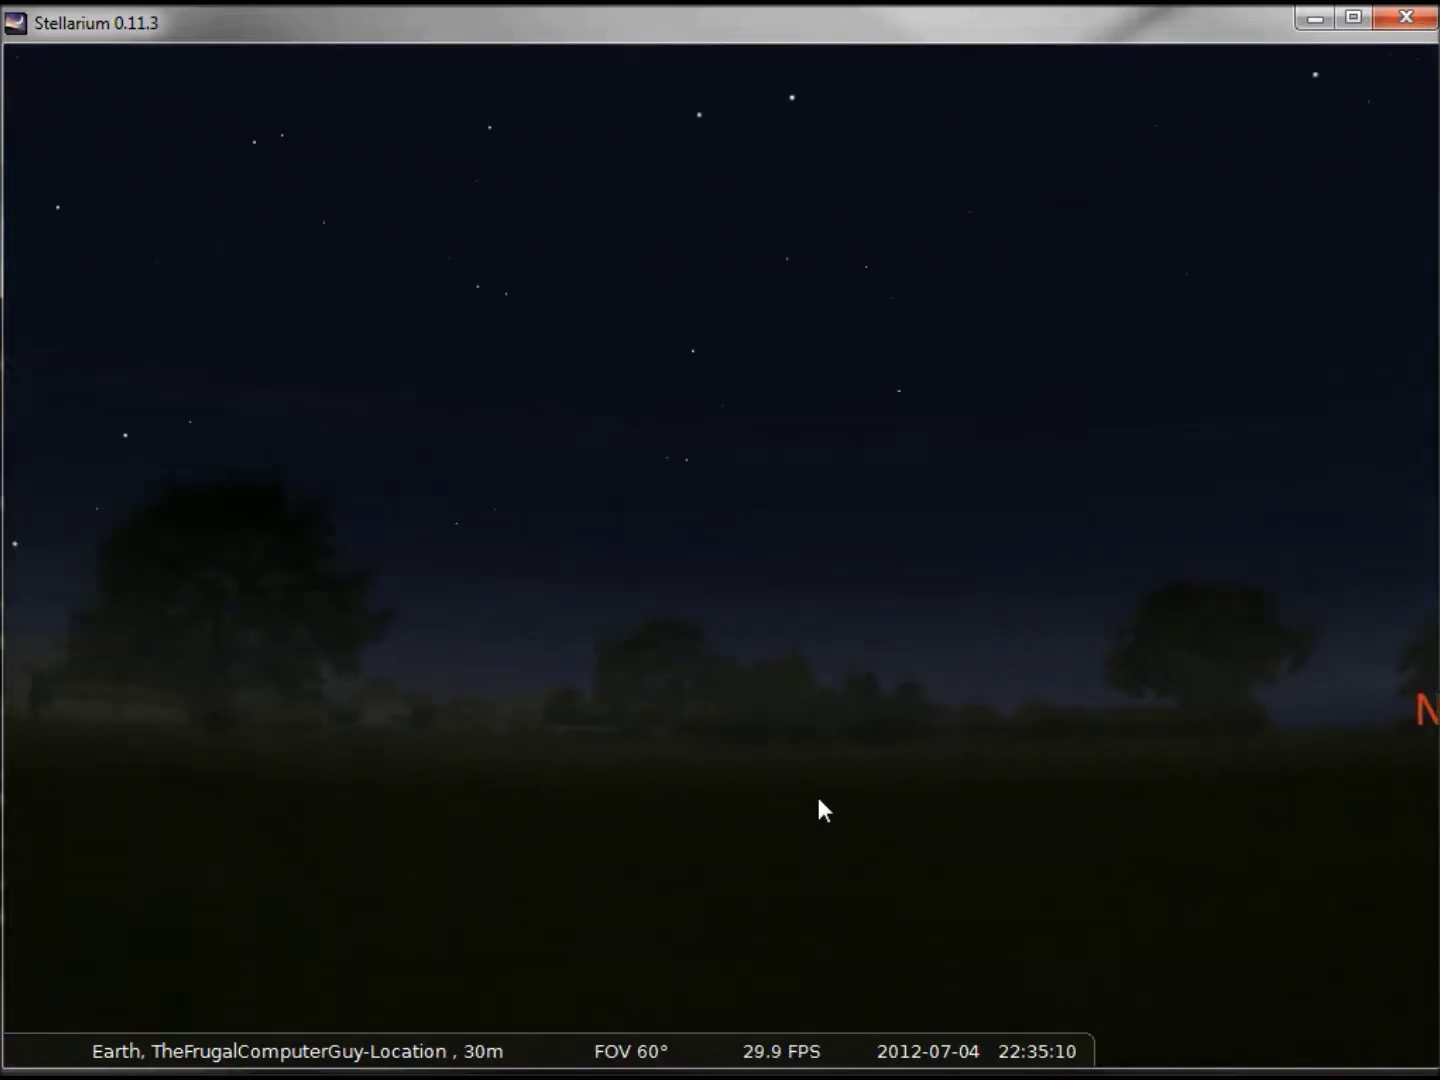
key(Left)
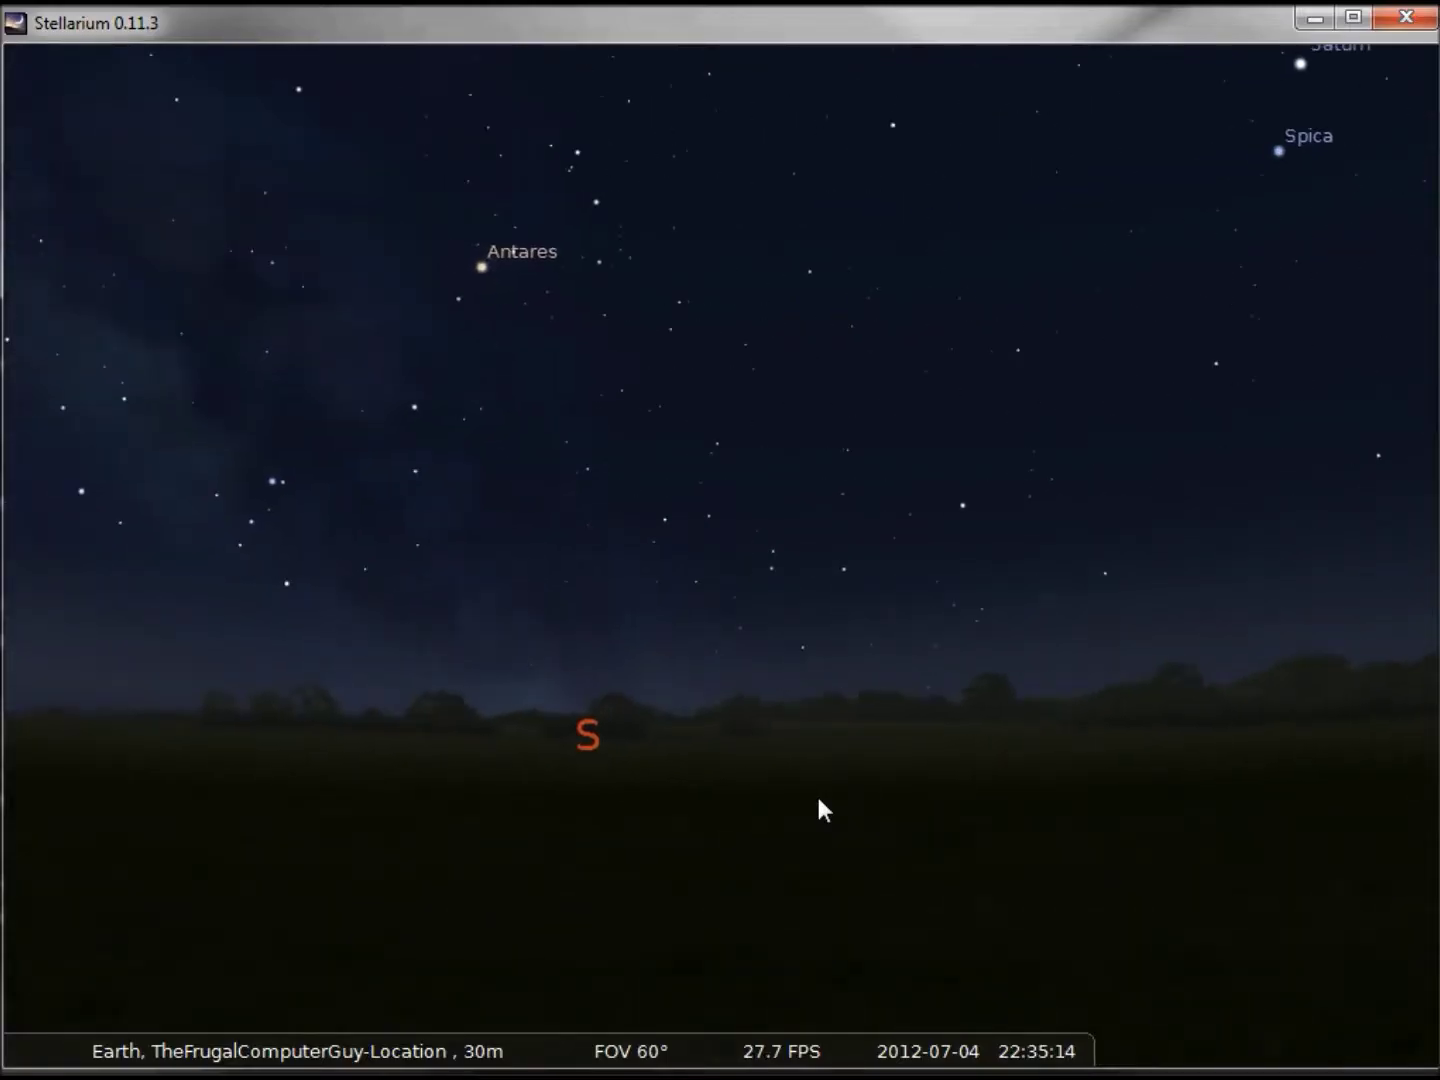
key(Up)
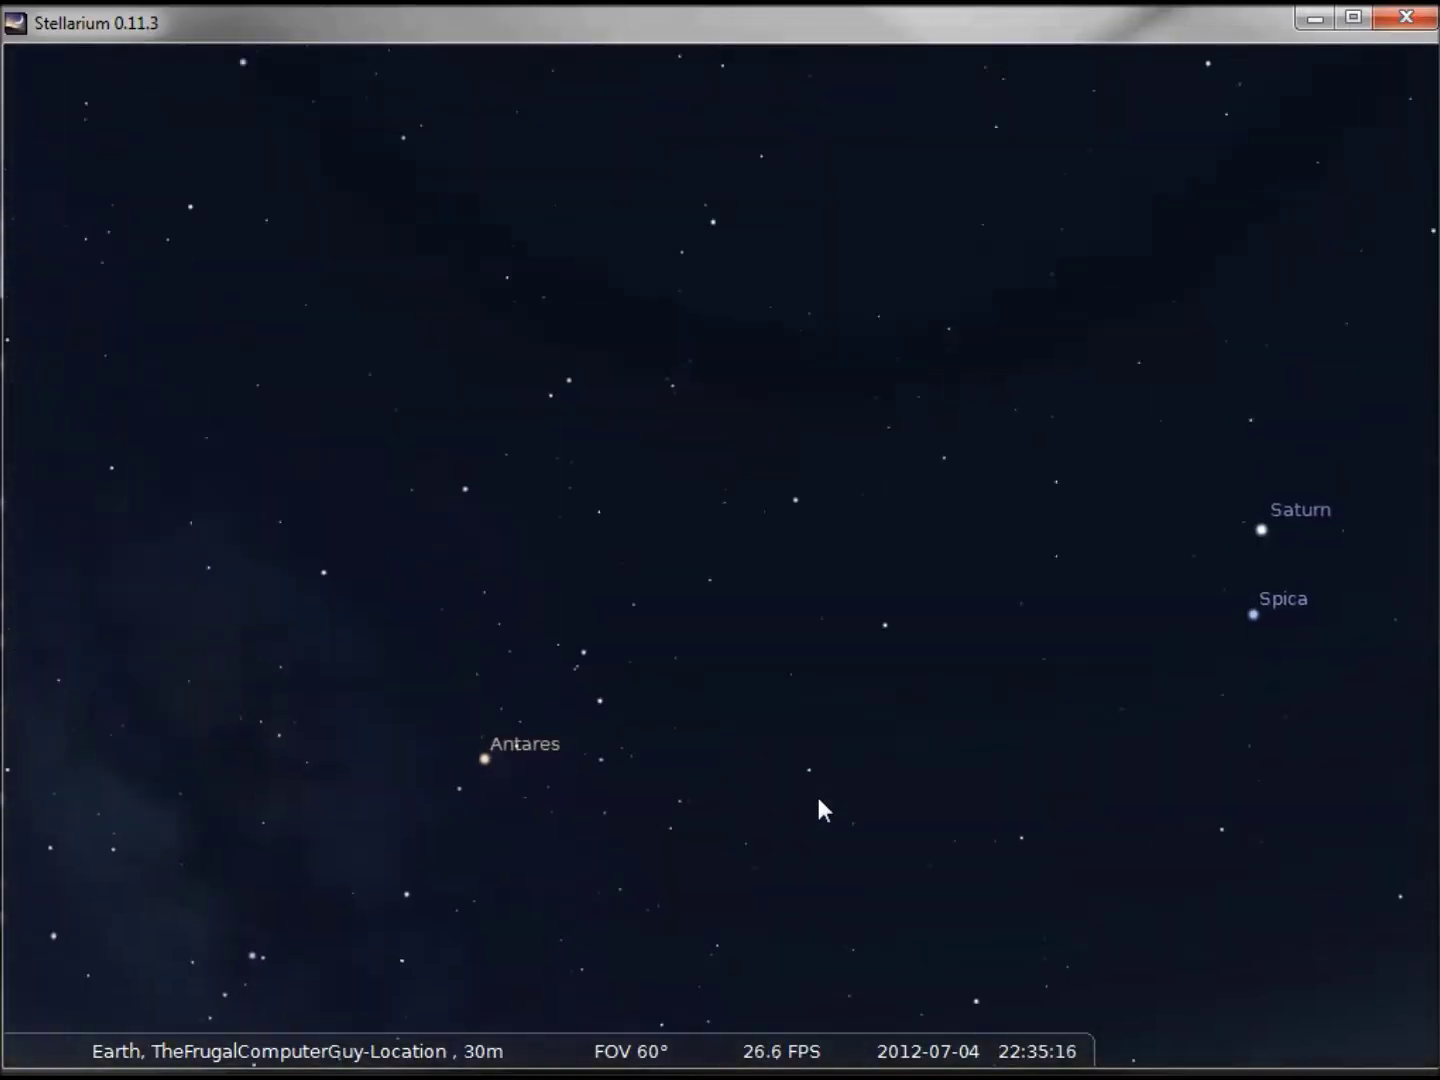
key(Down)
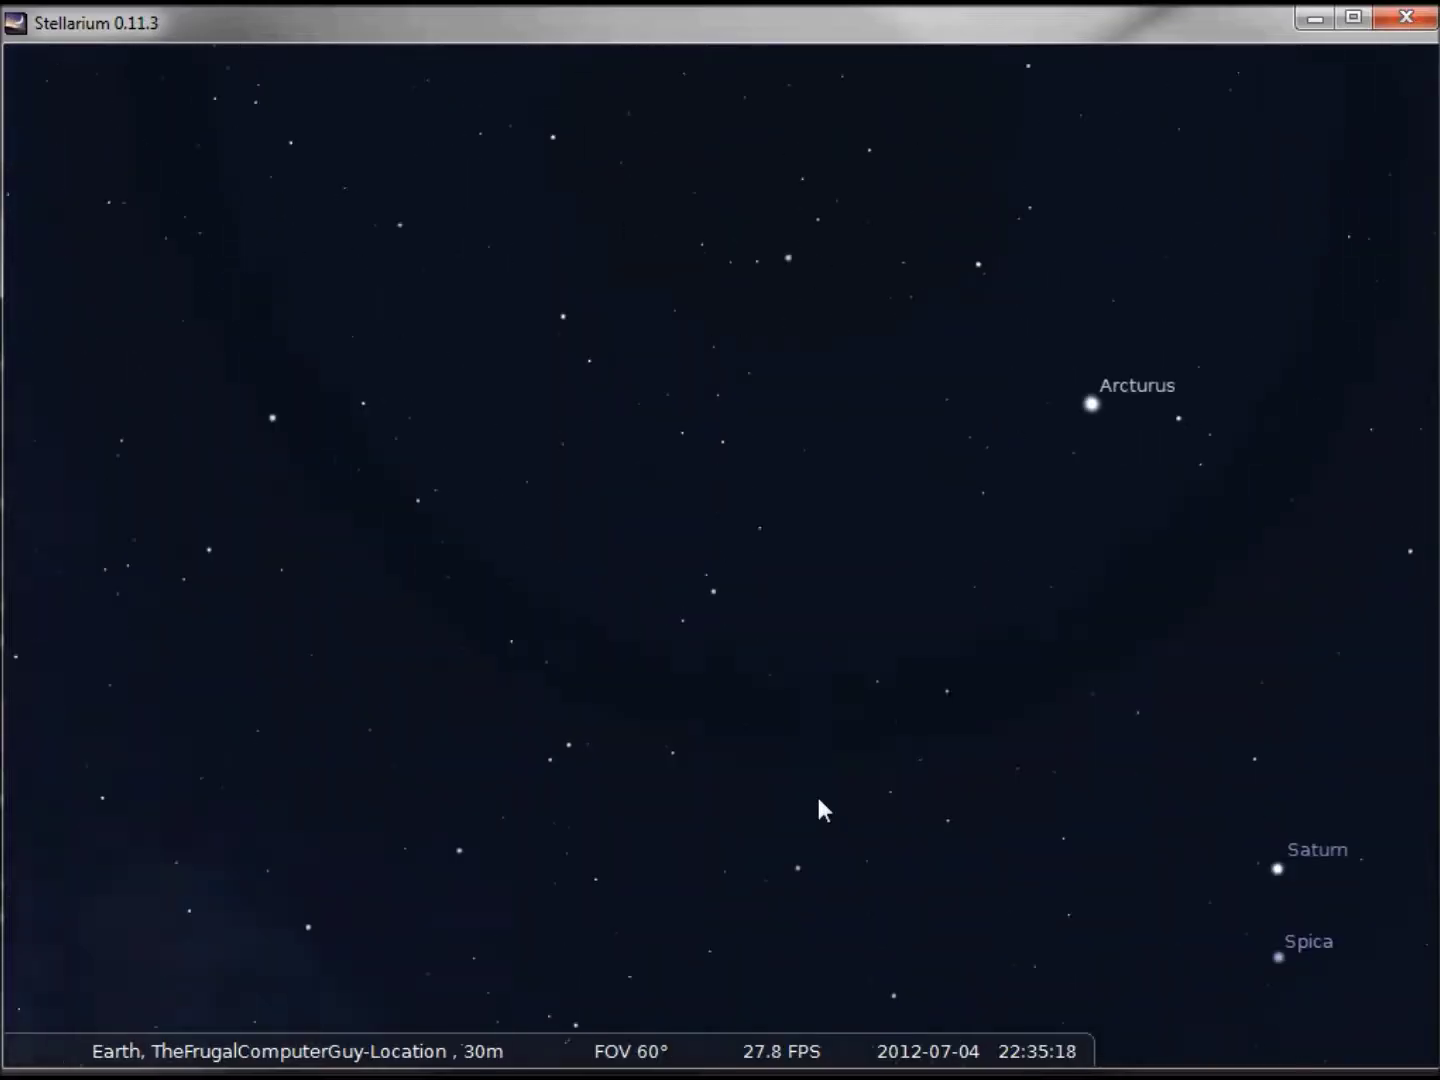
key(Down)
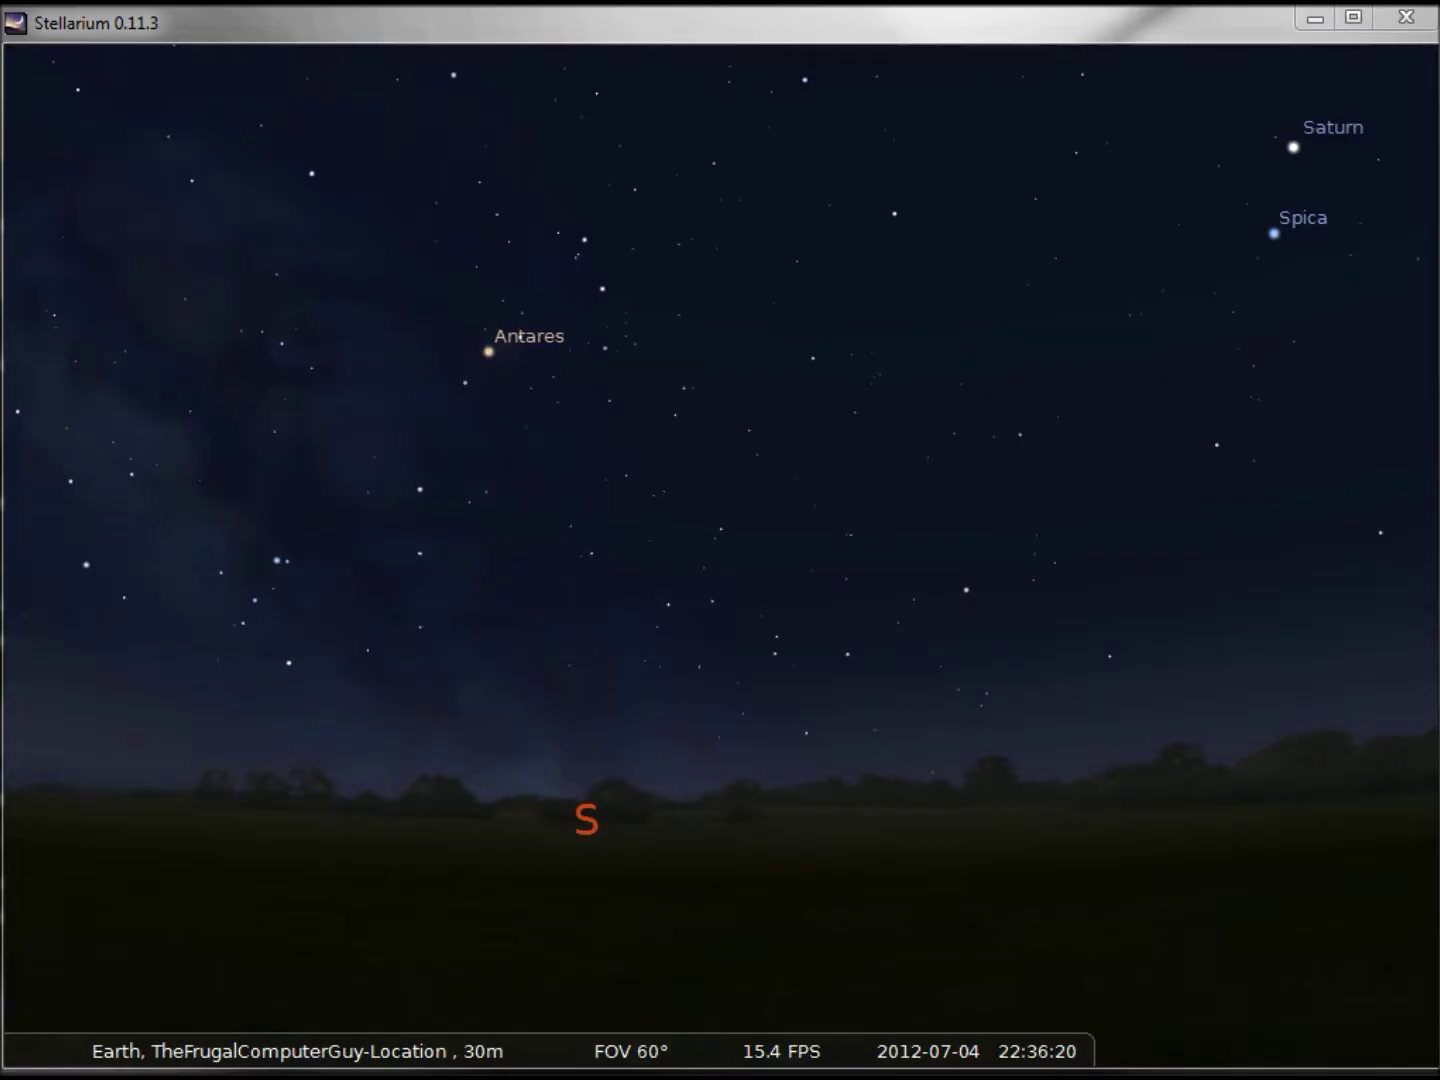
- Check Antares' details, then select Saturn to show its magnitude 0.91 info panel
click(491, 358)
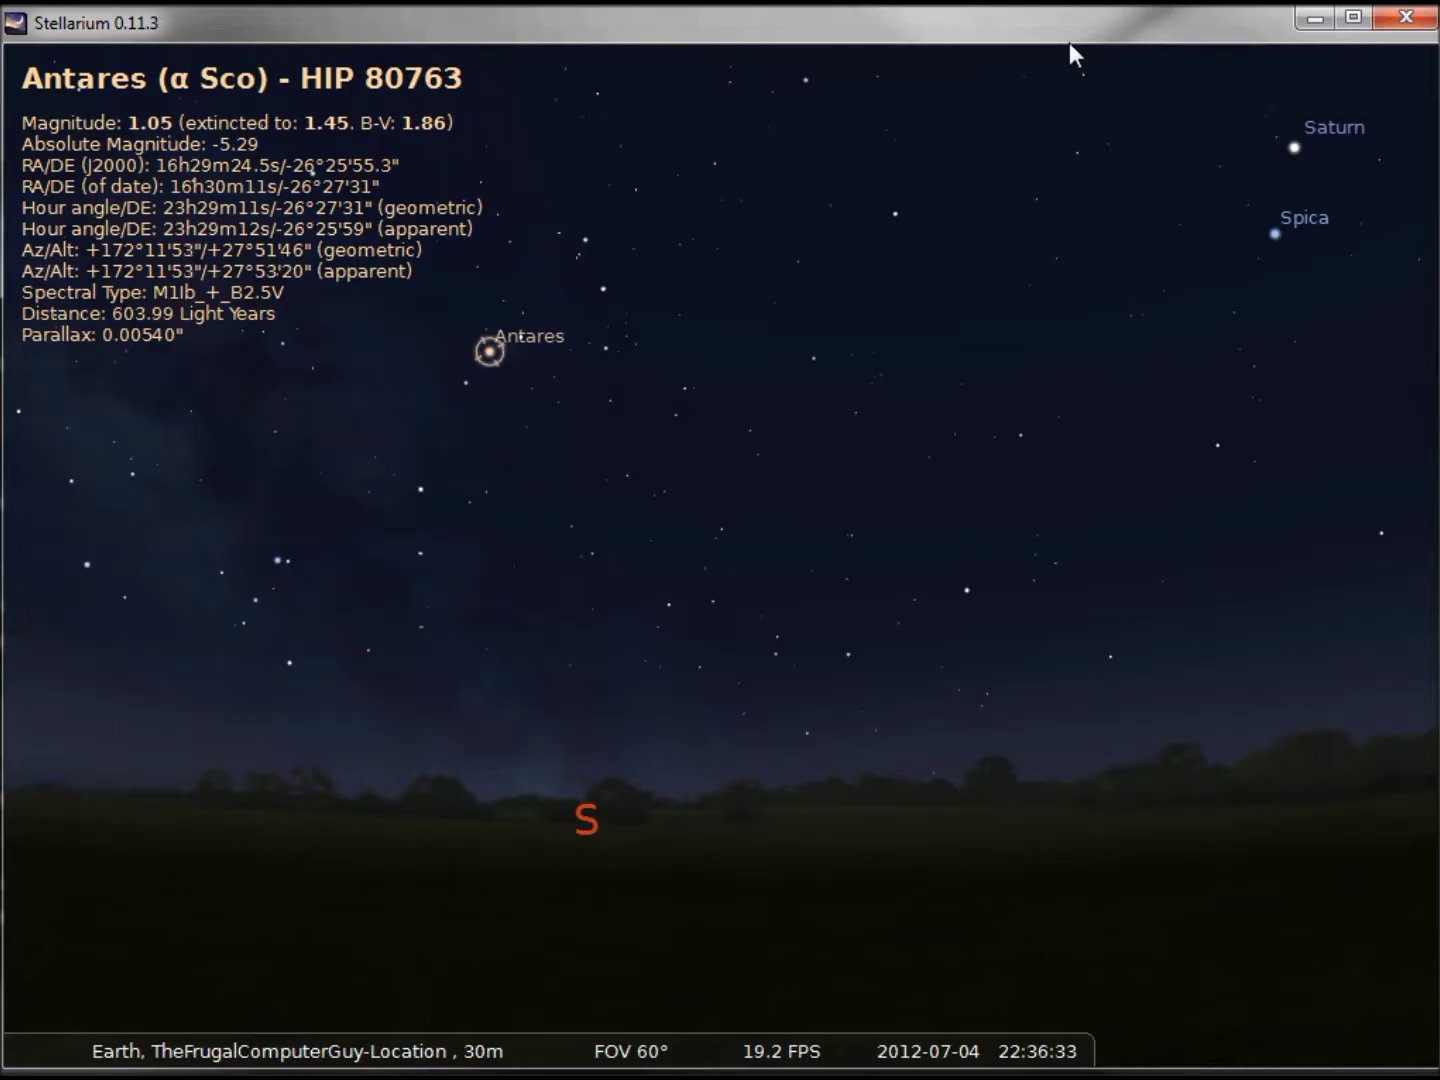
click(1299, 155)
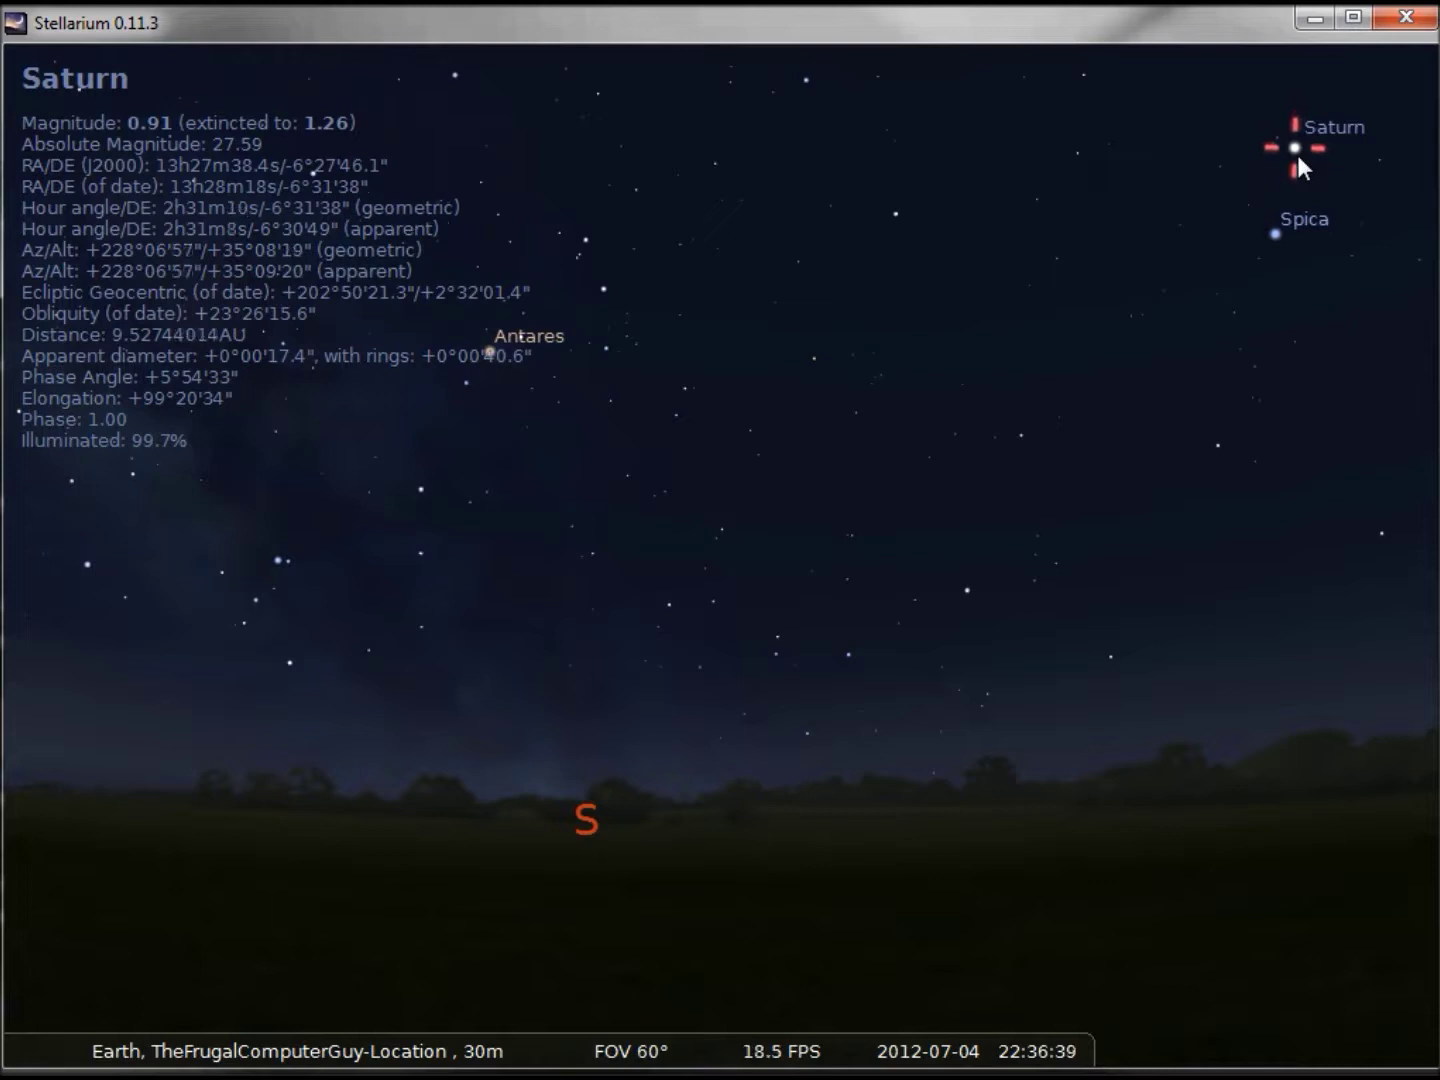
- Centre Saturn and zoom in until its rings and moons fill the view
key(space)
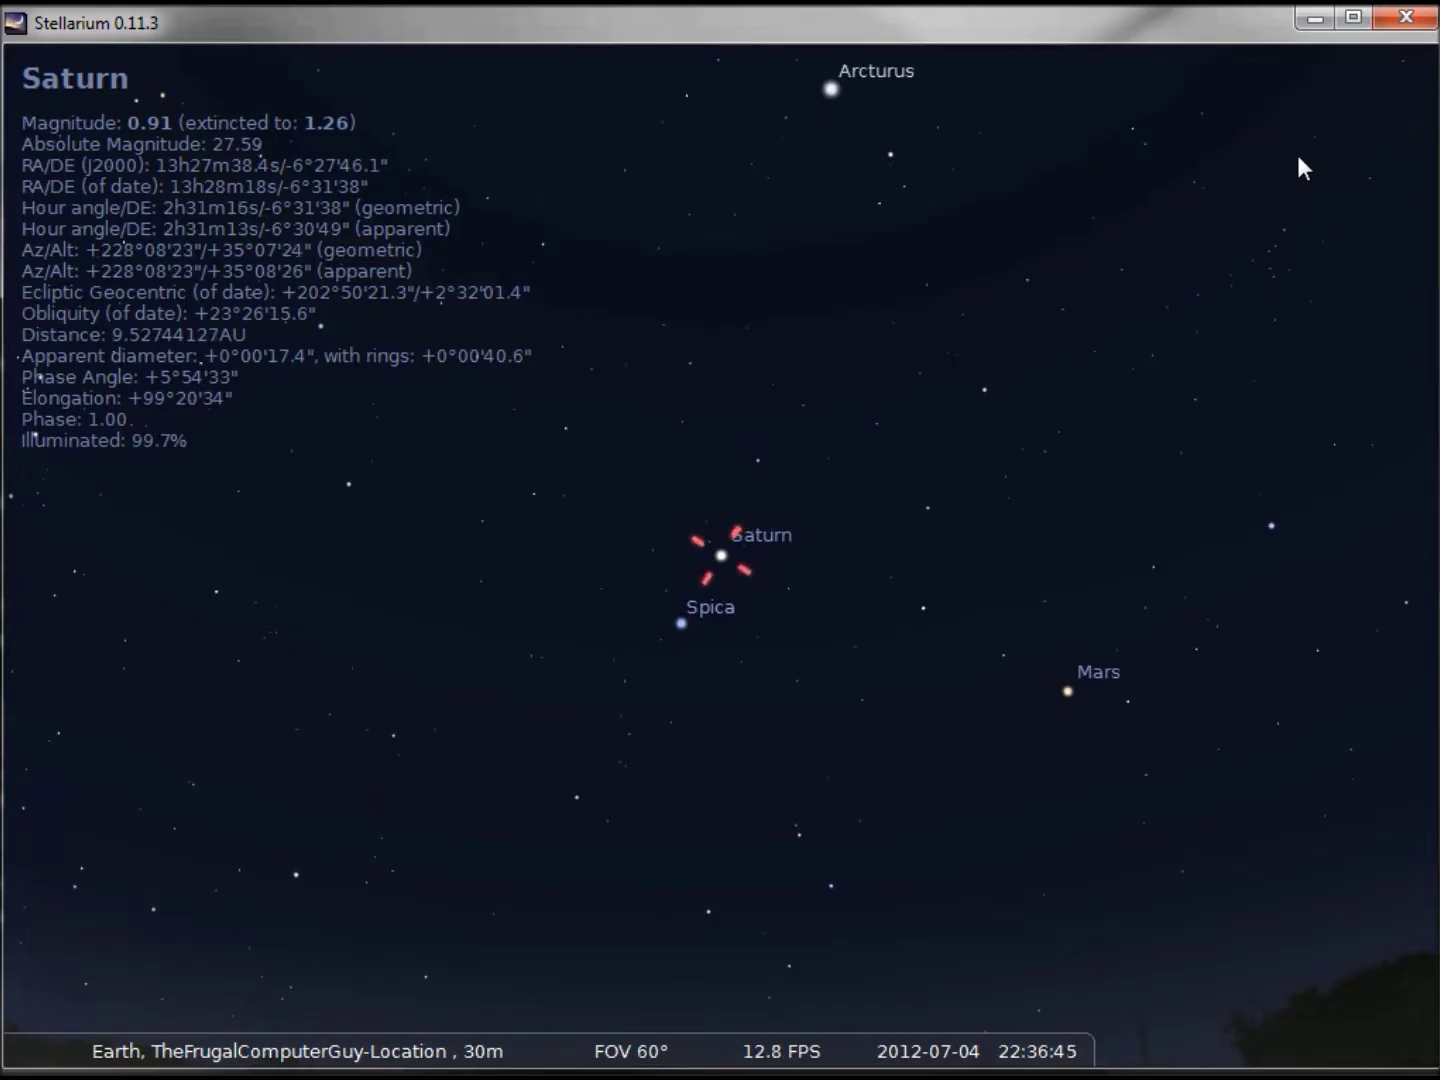
key(slash)
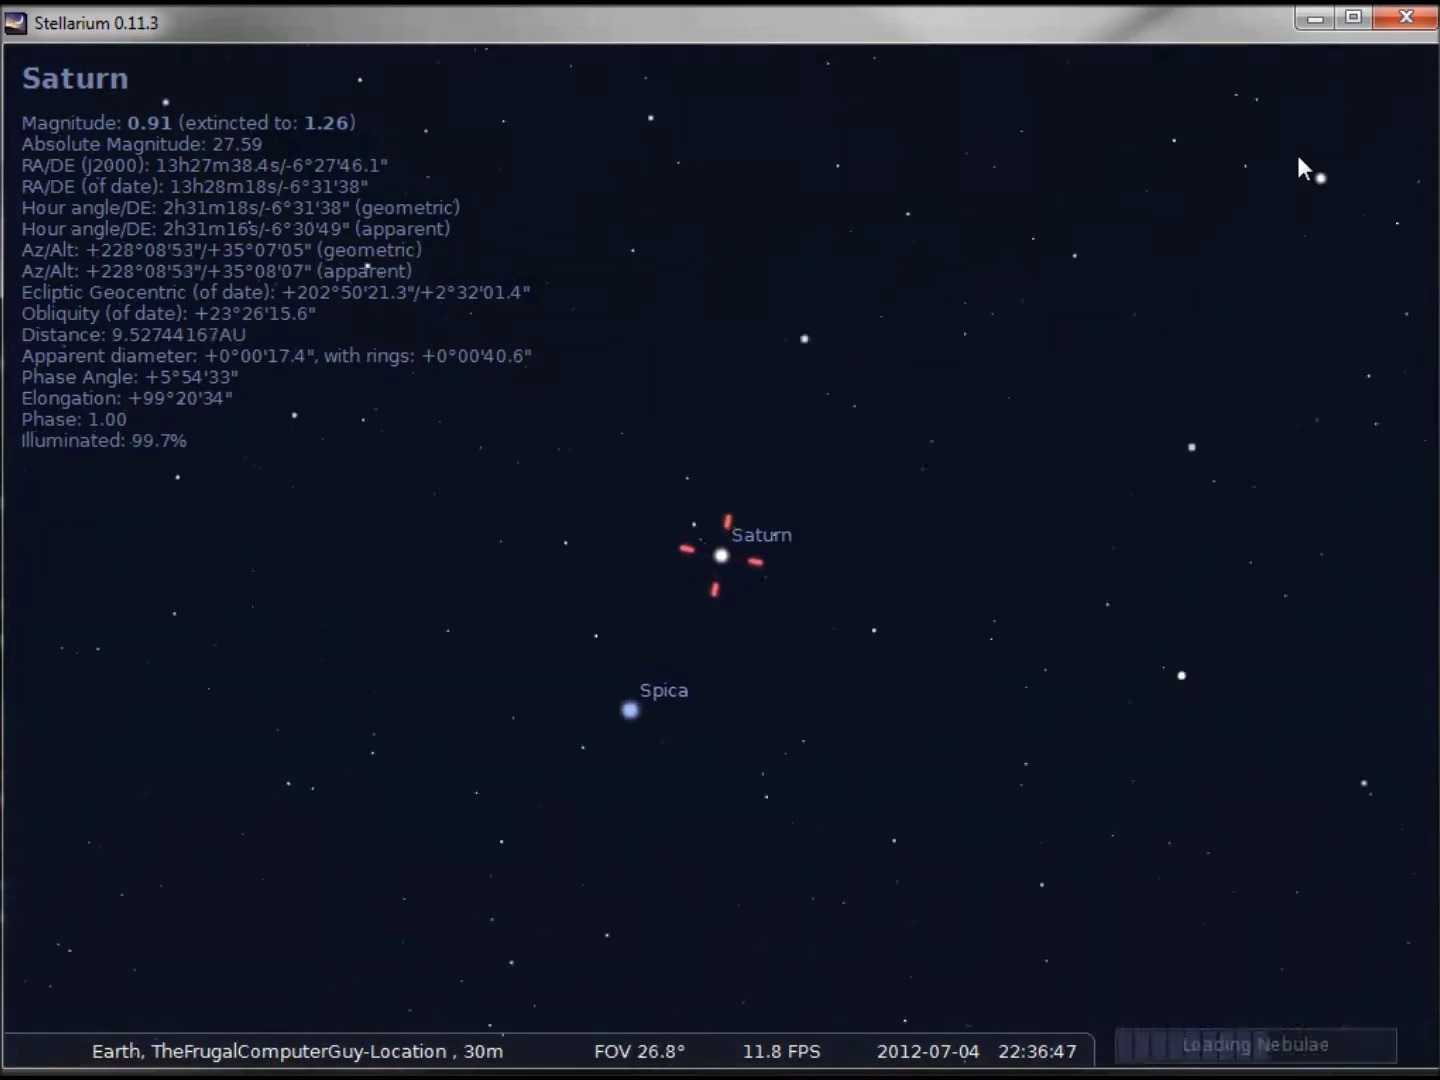
key(slash)
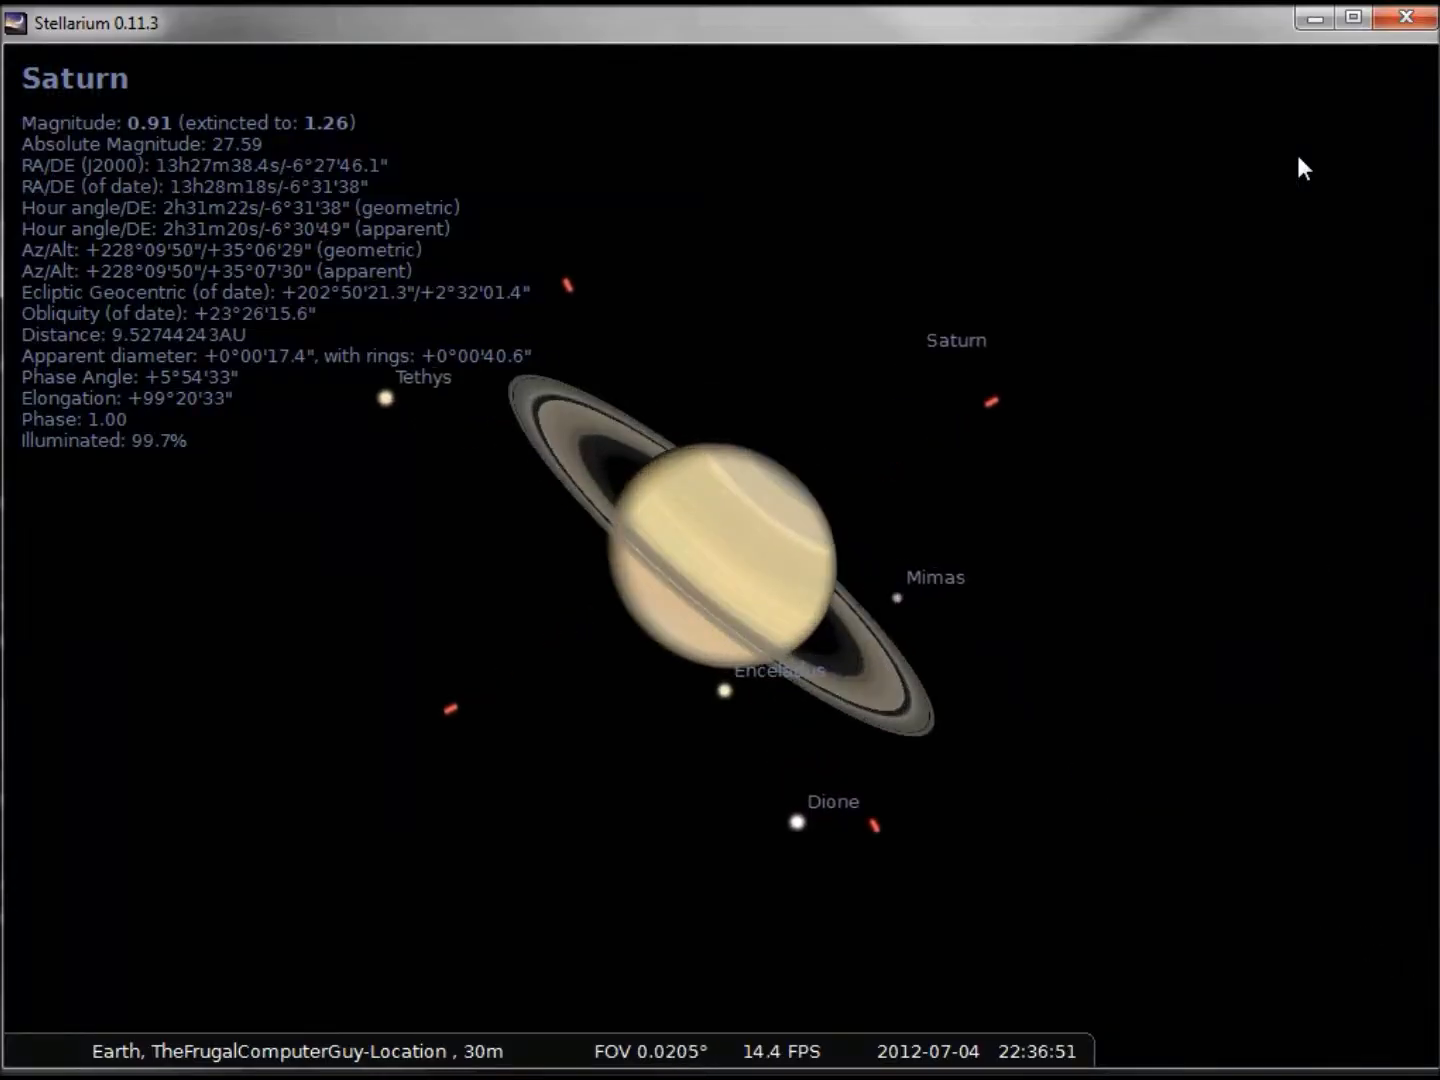
scroll(1298, 158, up, 1)
key(backslash)
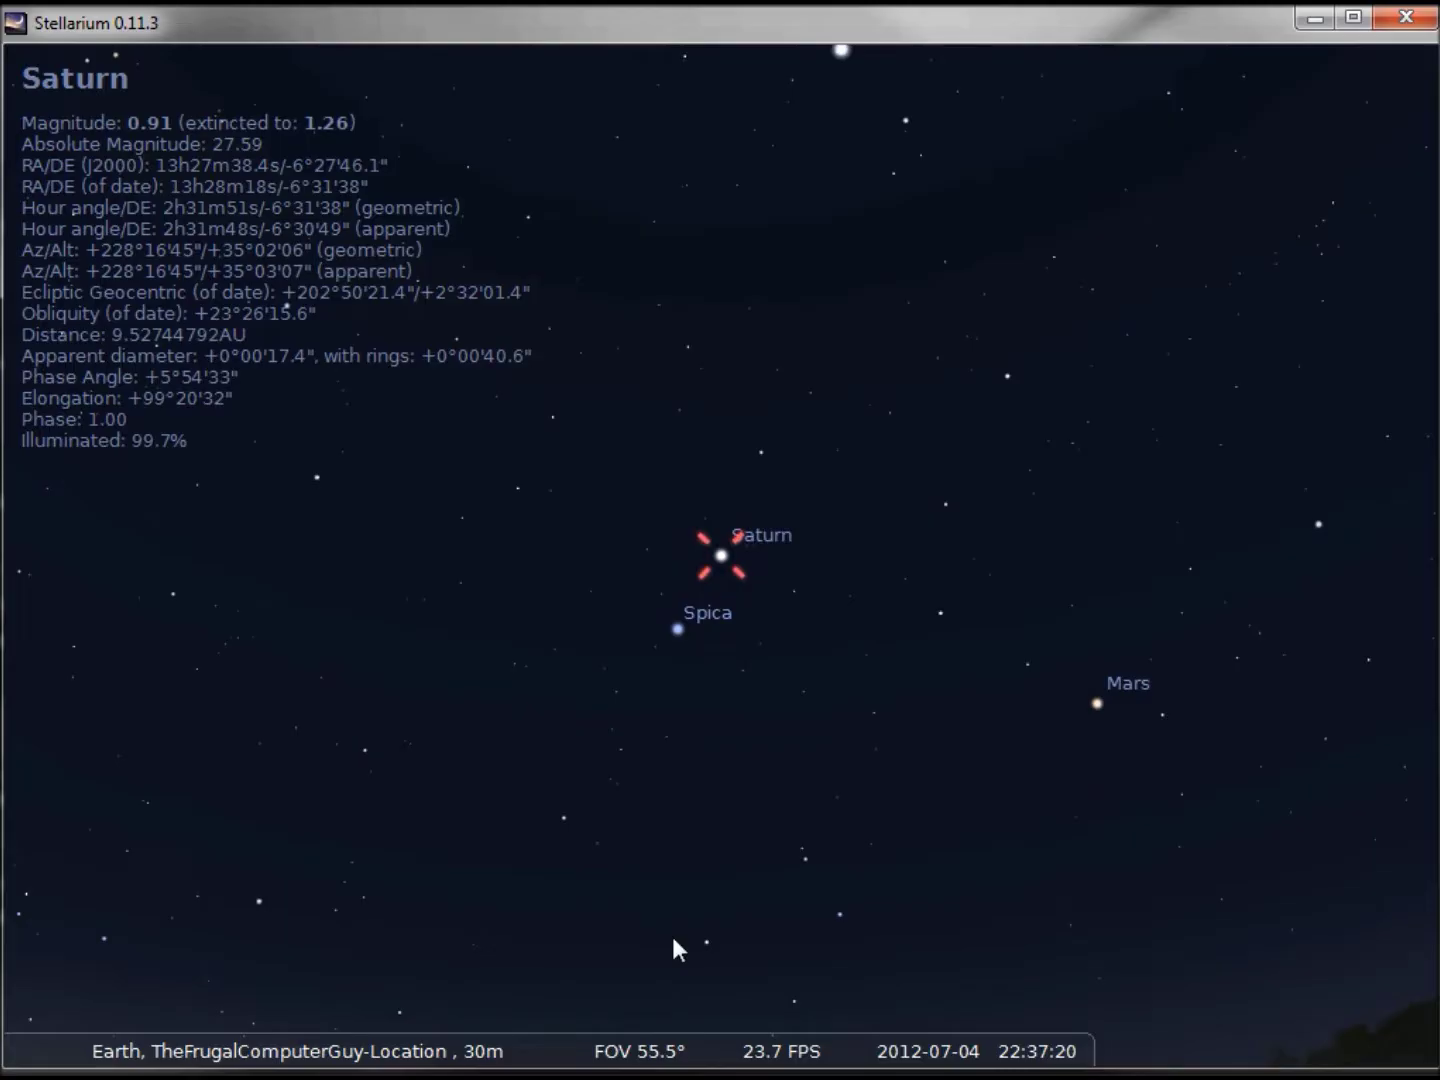
key(slash)
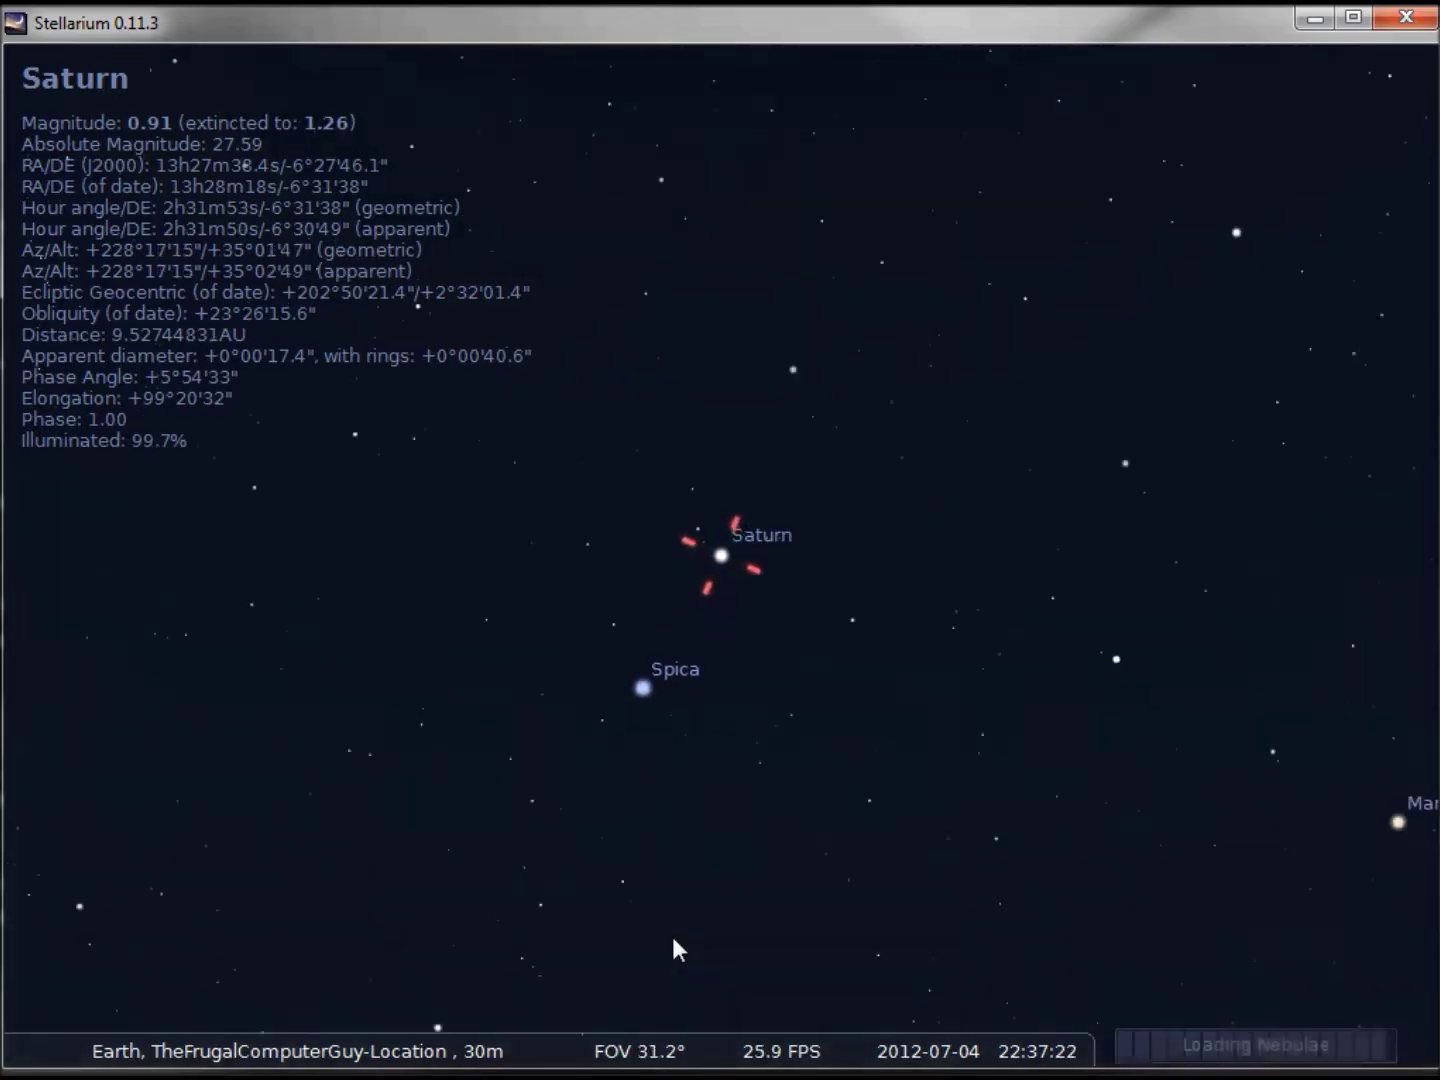
key(slash)
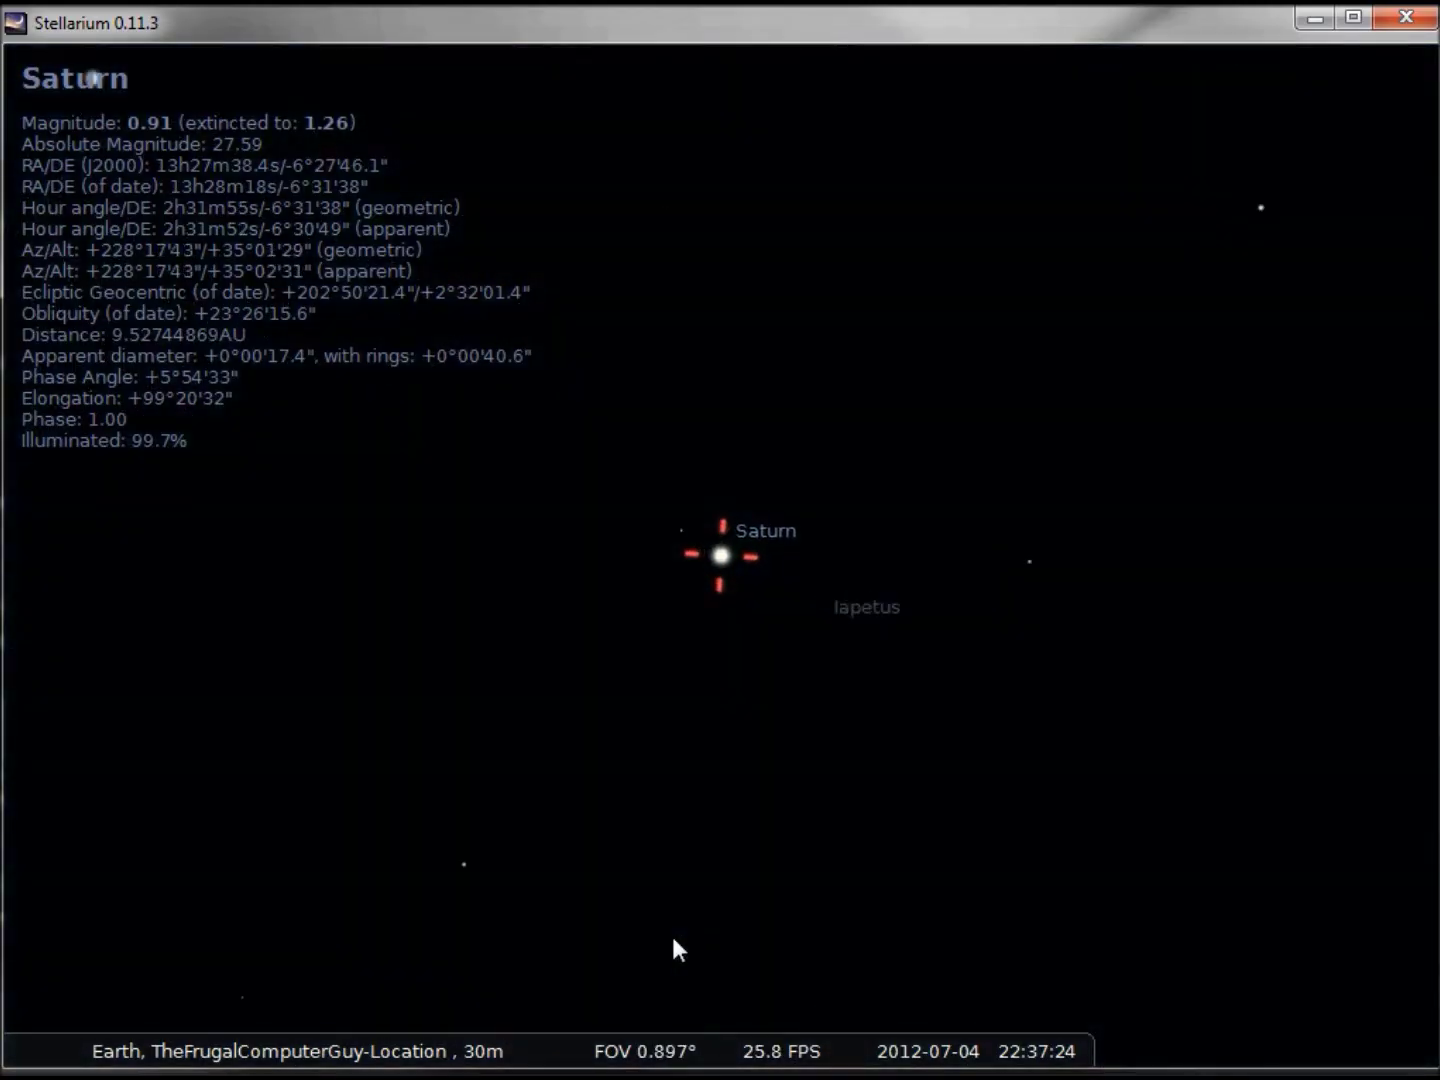
key(slash)
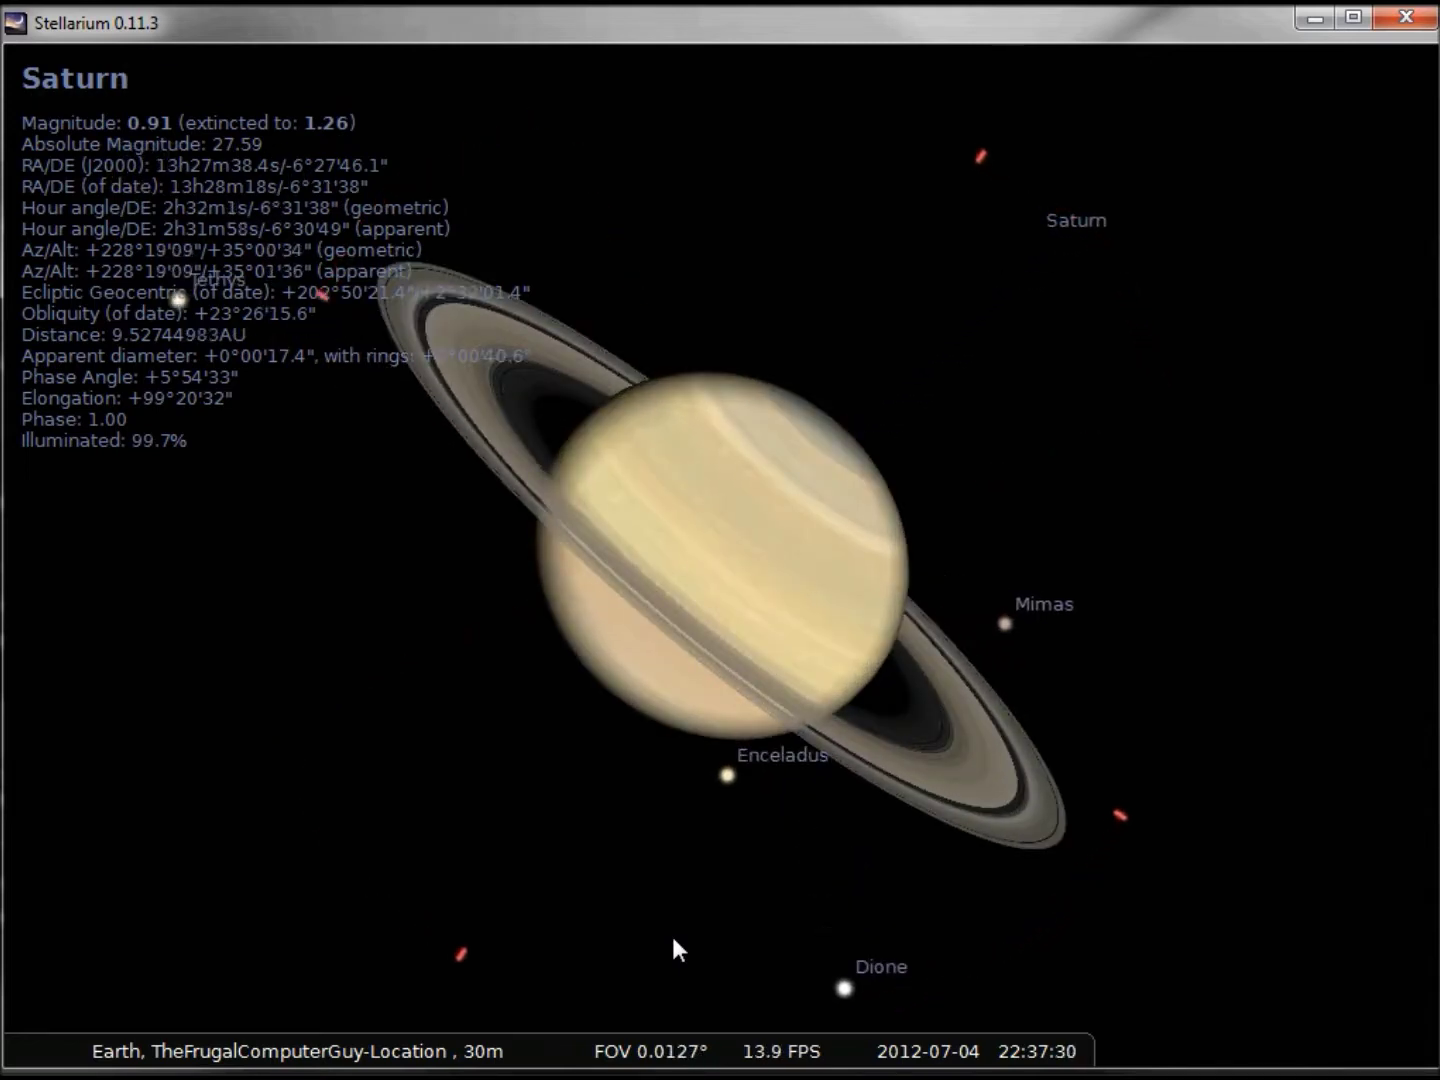
- Zoom back out to a 60° view and deselect Saturn
key(backslash)
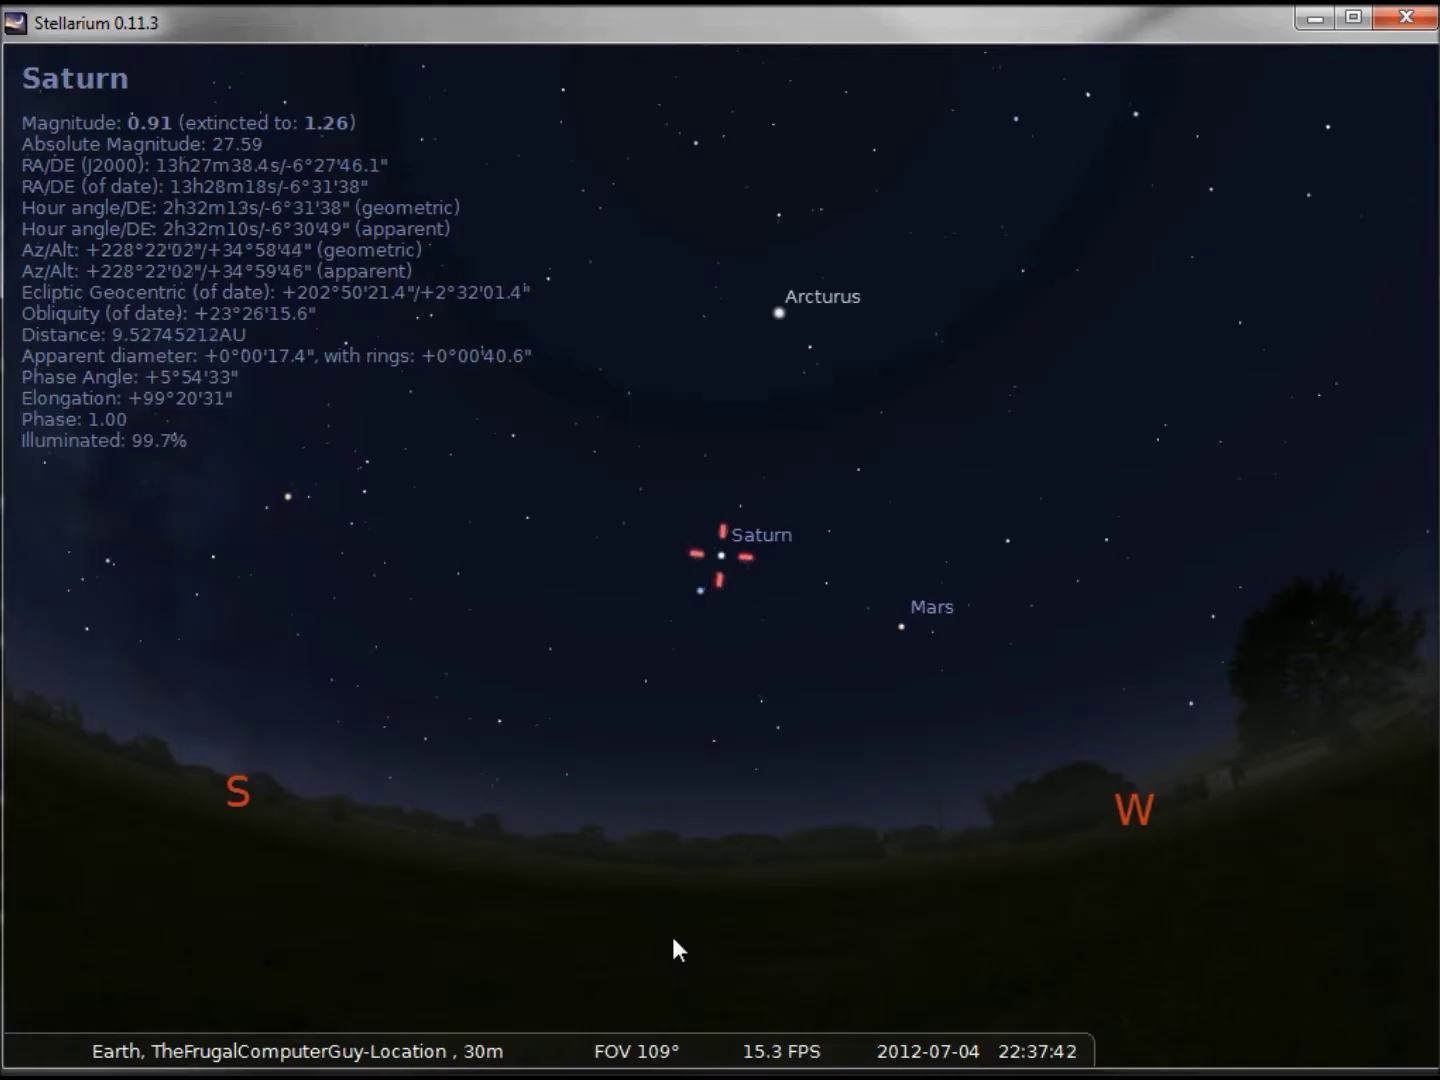
key(slash)
key(slash)
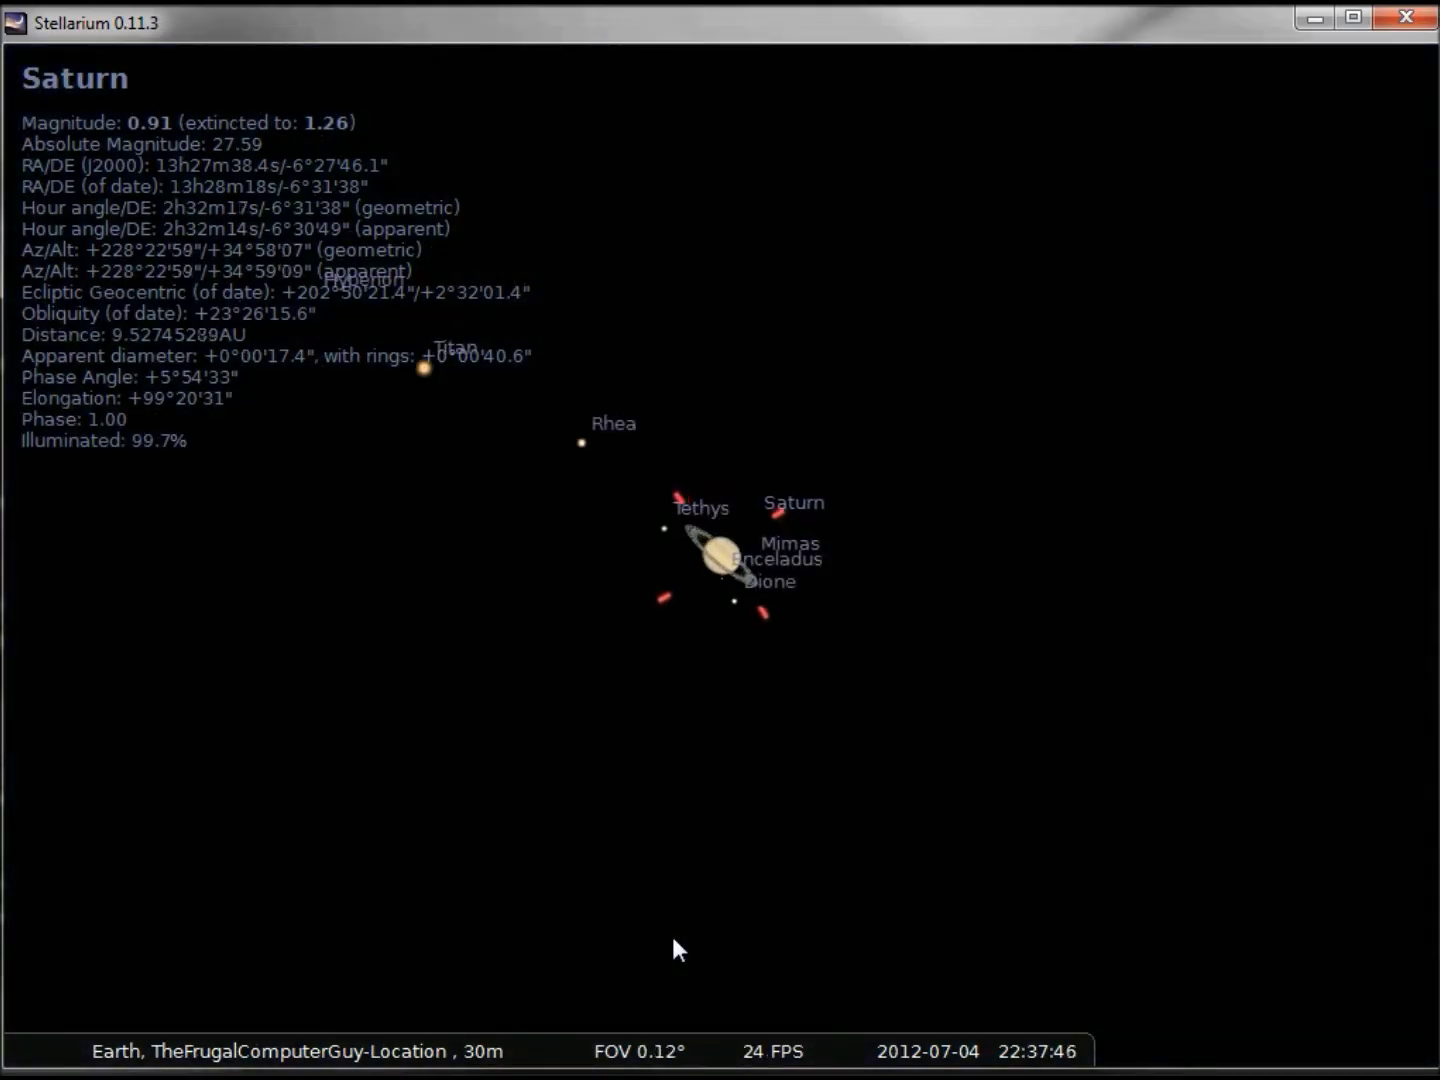
key(backslash)
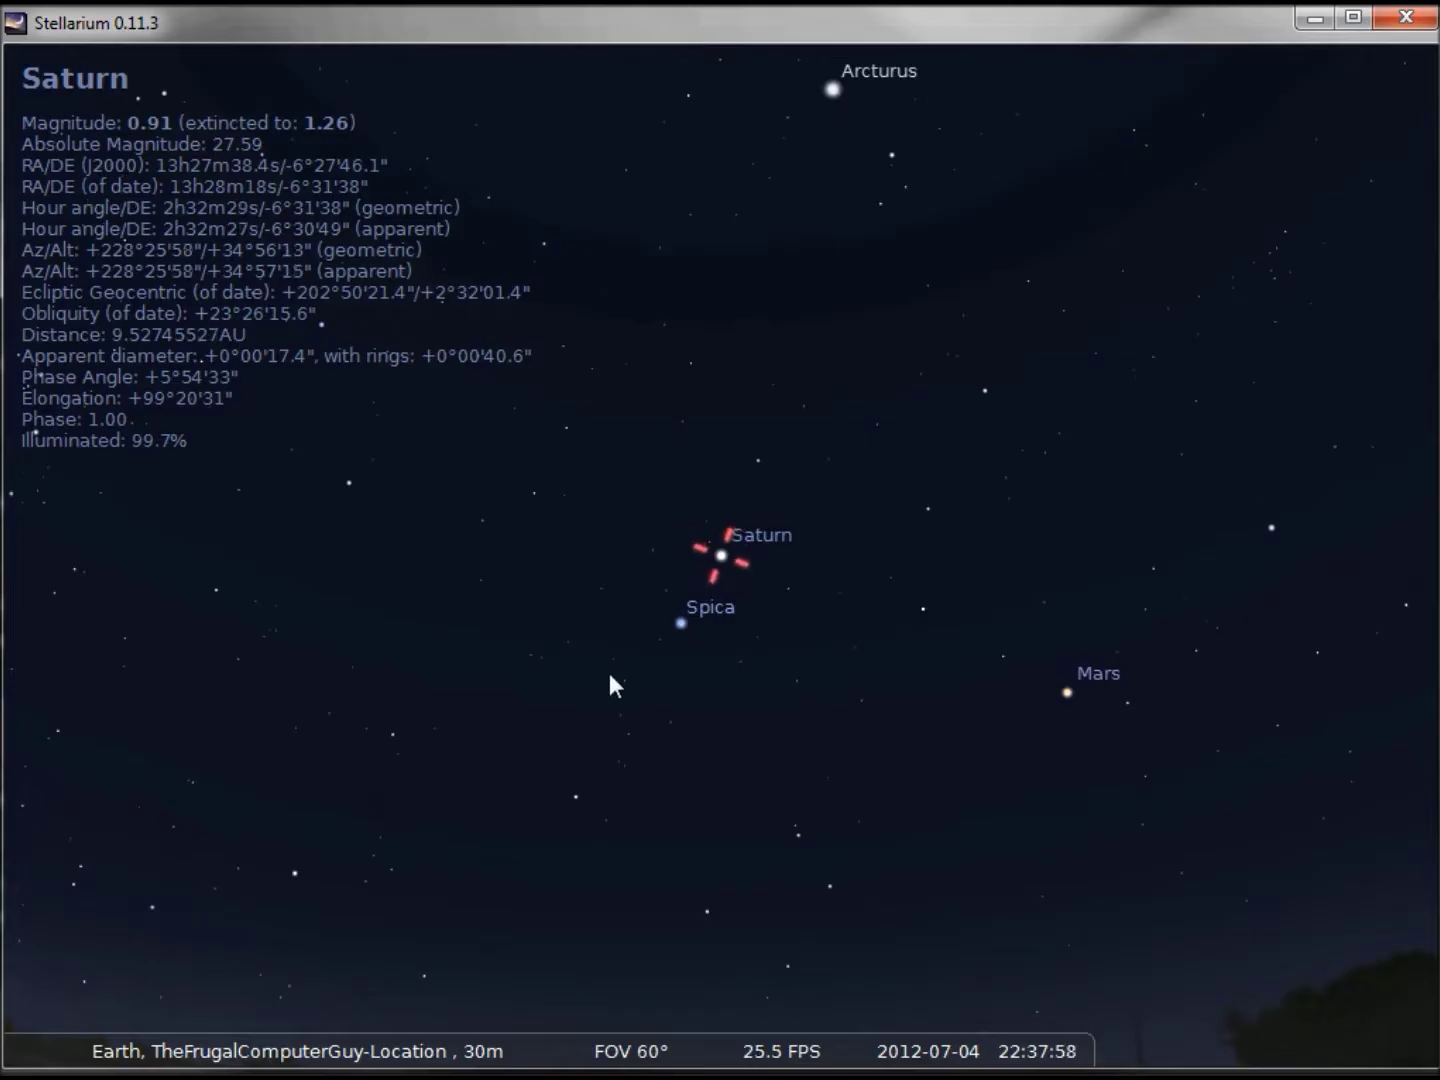
right_click(610, 621)
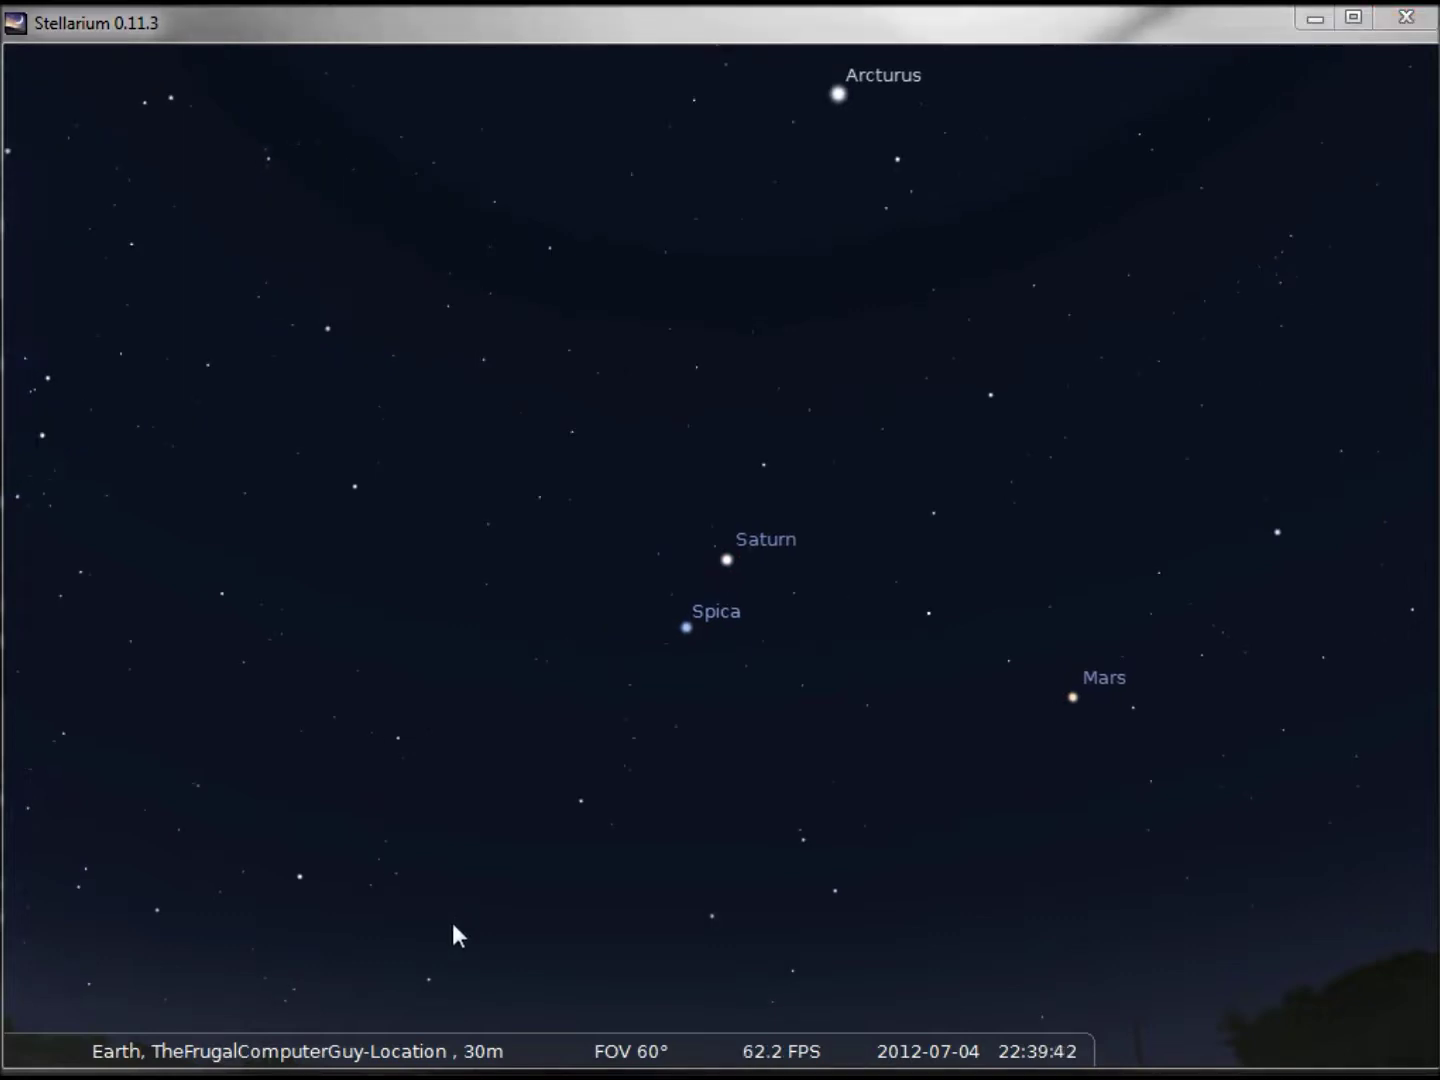
- Reveal the bottom toolbar and switch on constellation lines
mouse_move(386, 1030)
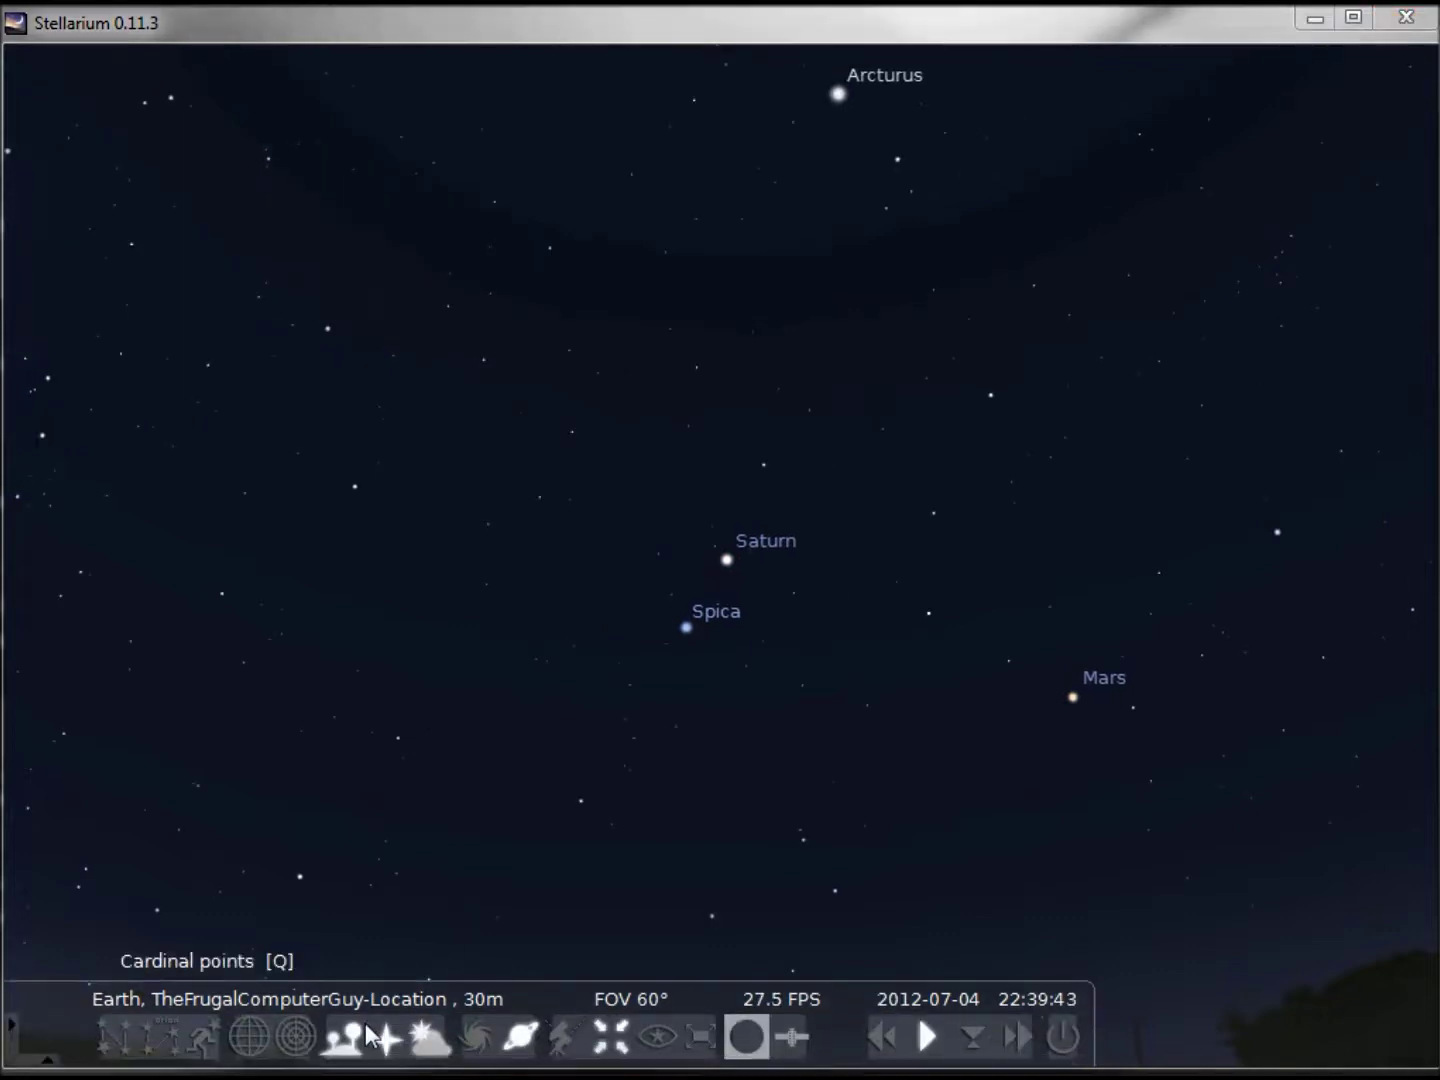
mouse_move(42, 1067)
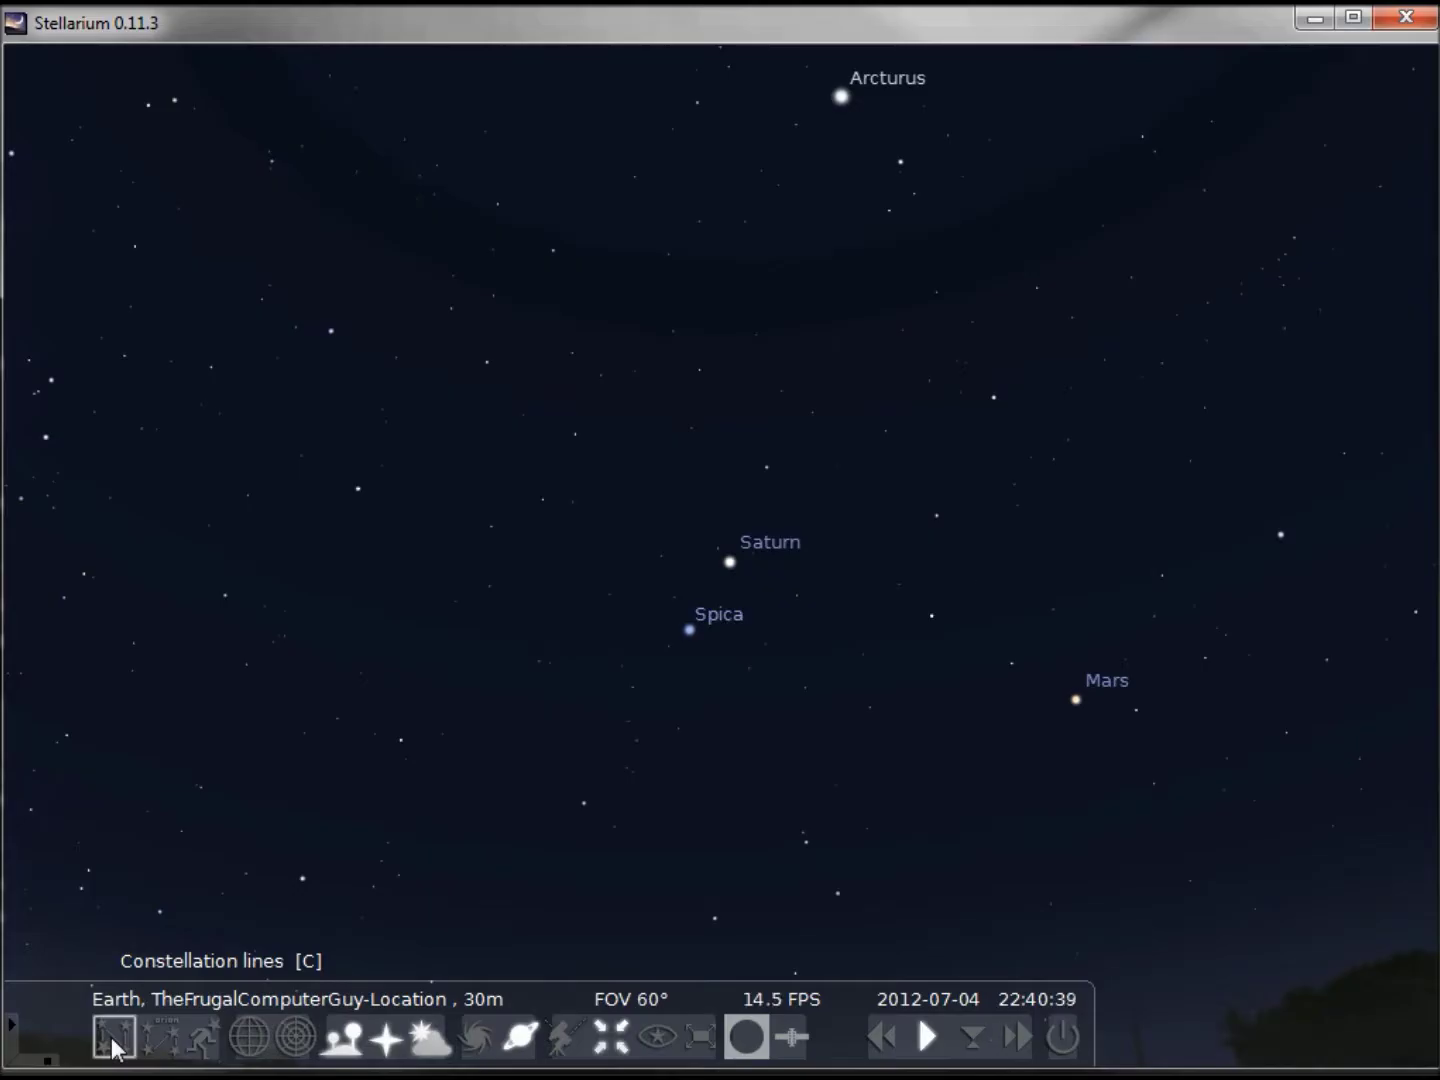
click(115, 1037)
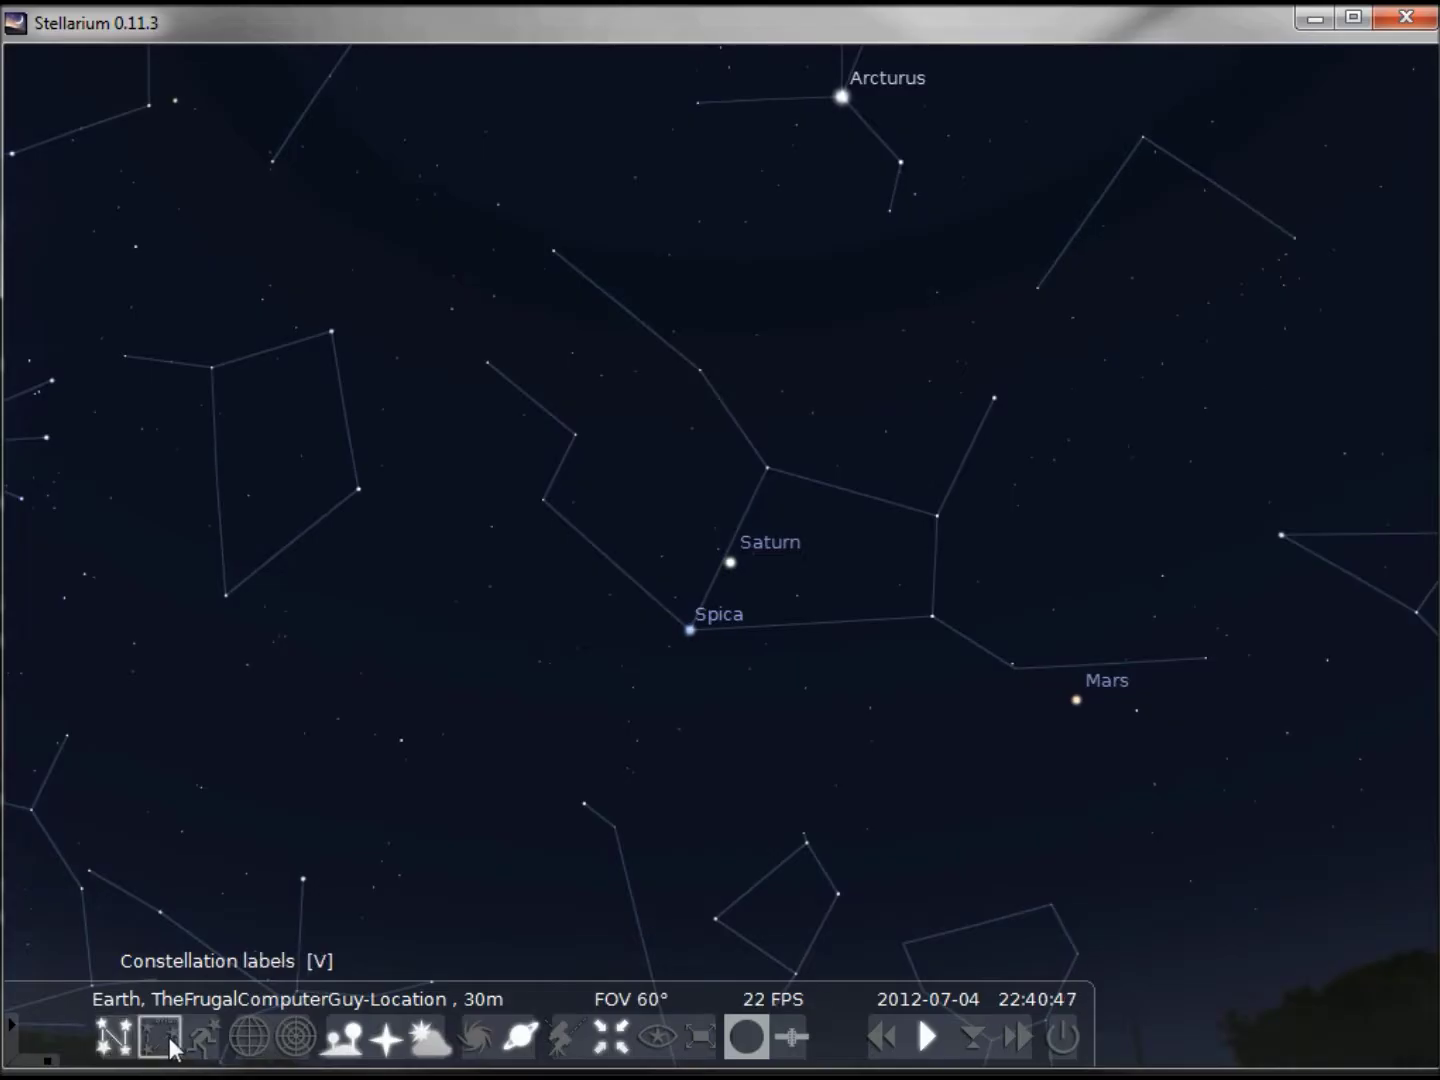
- Show constellation names and pan toward Bootes and Draco at a 70.4° field of view
click(159, 1037)
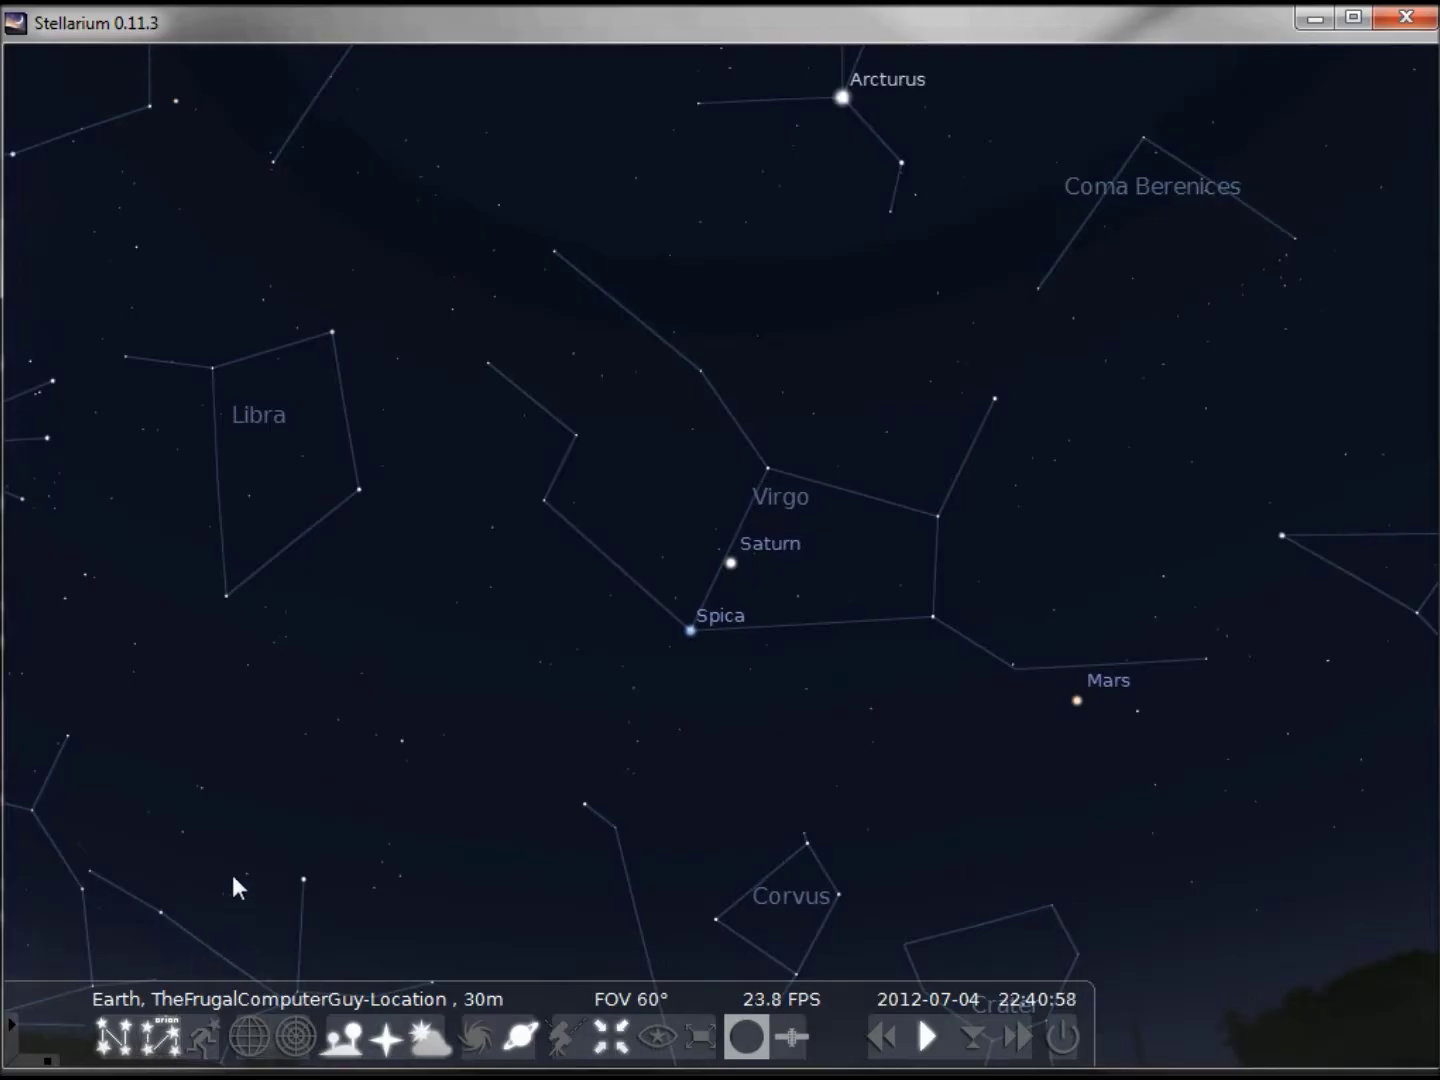
key(Right)
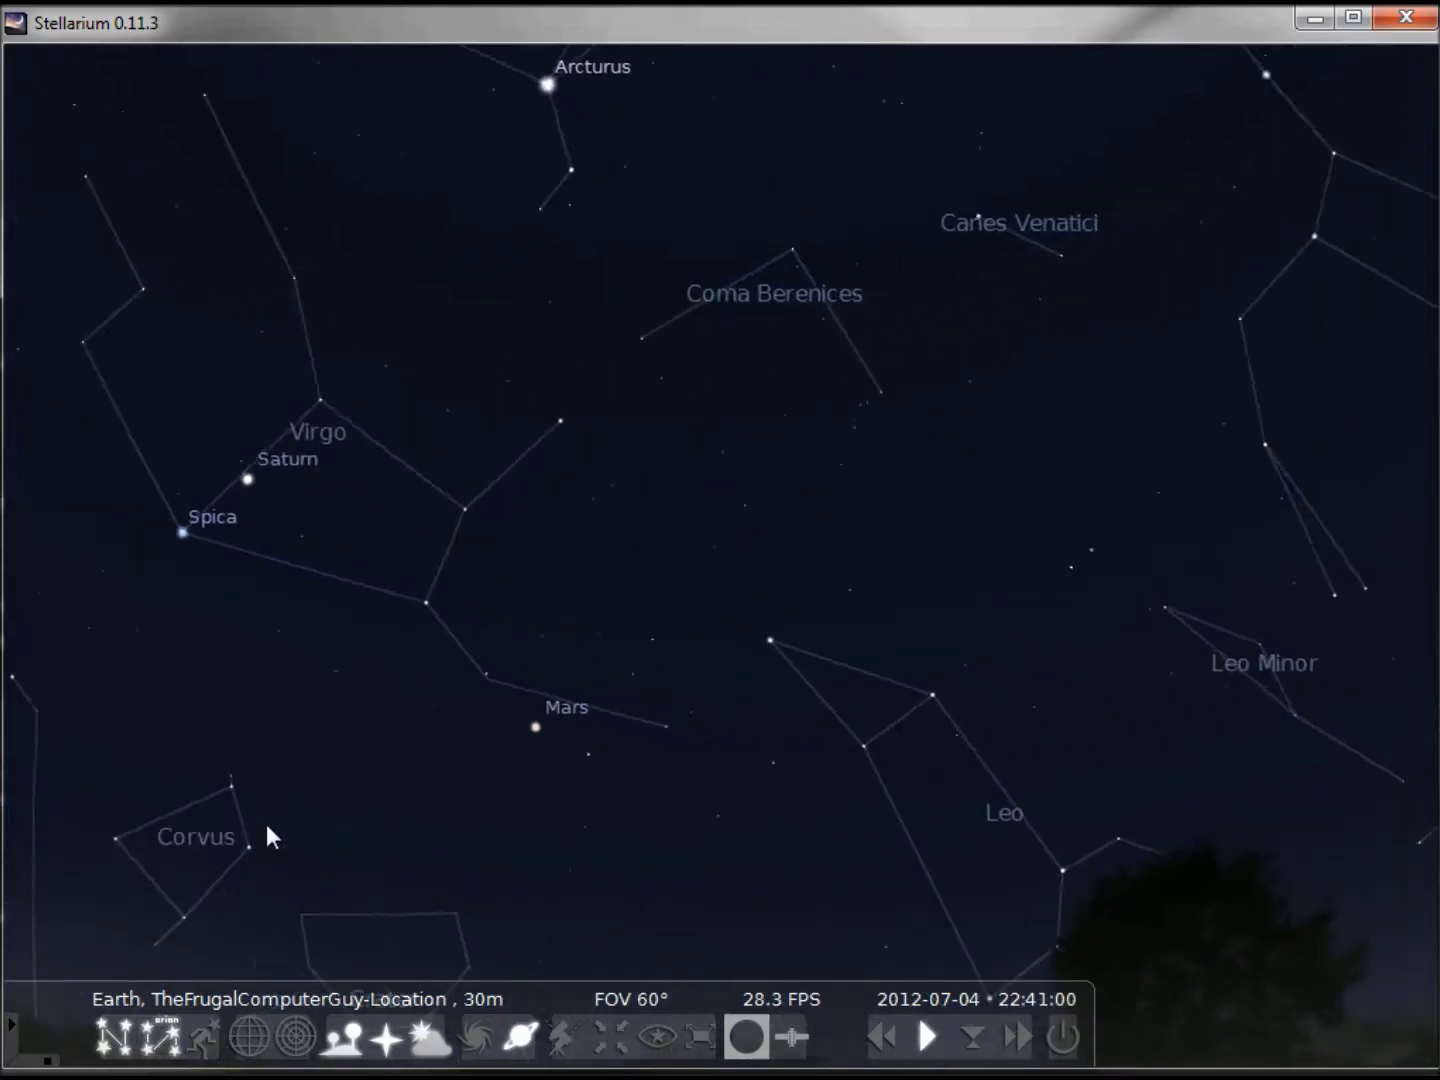
key(Up)
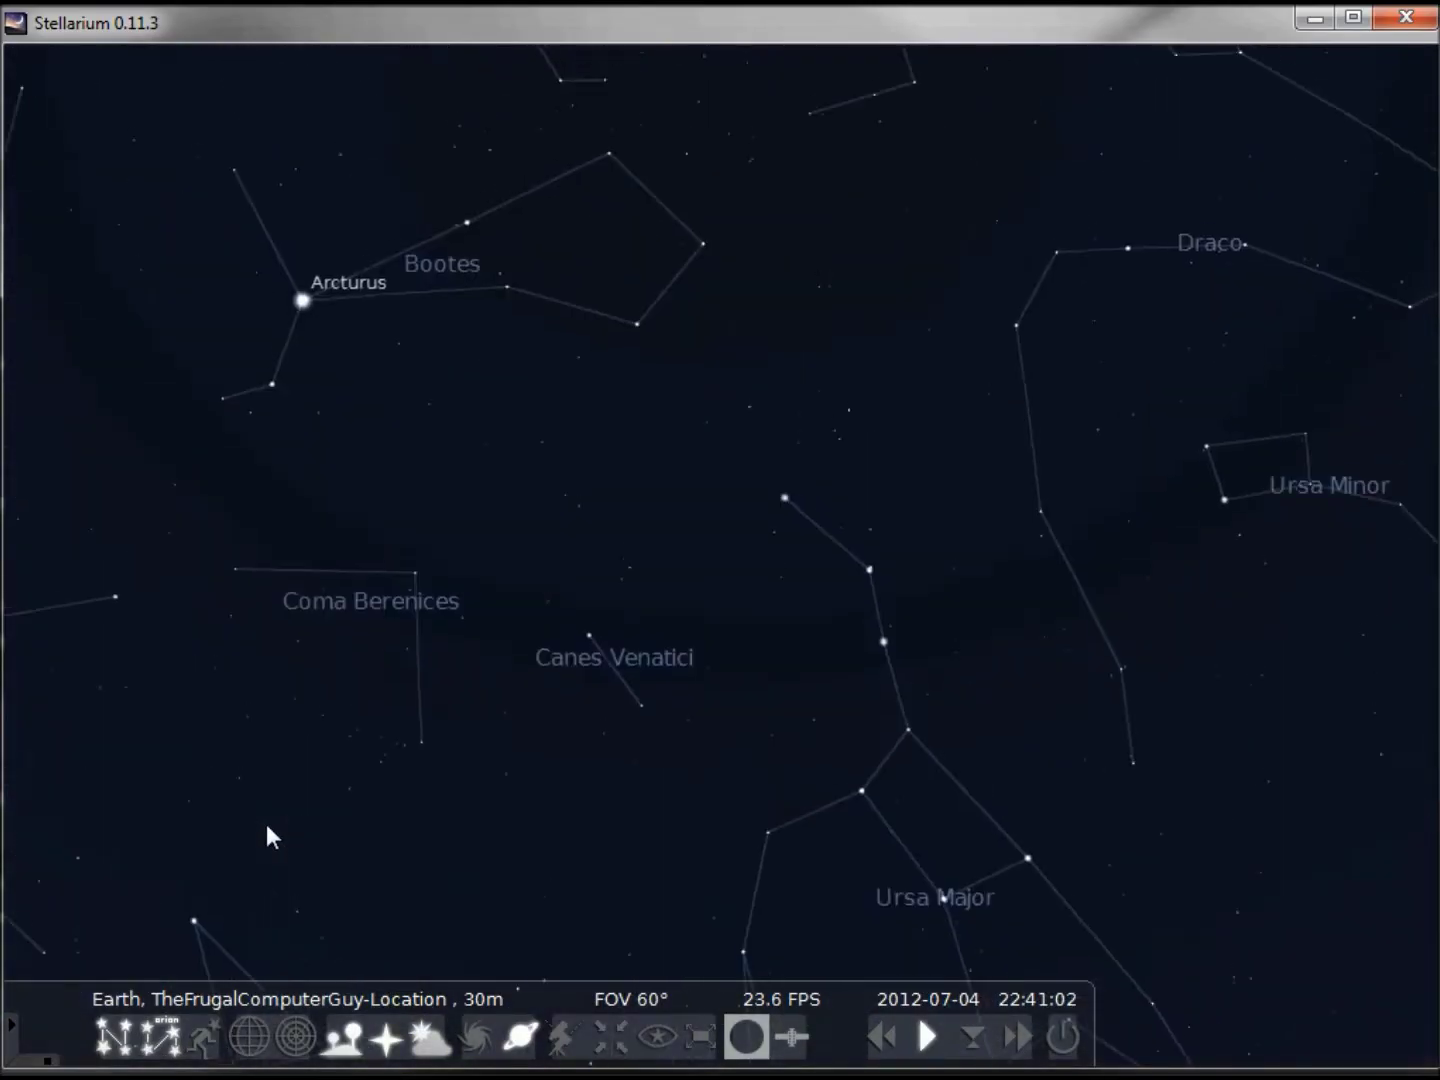
key(Page_Up)
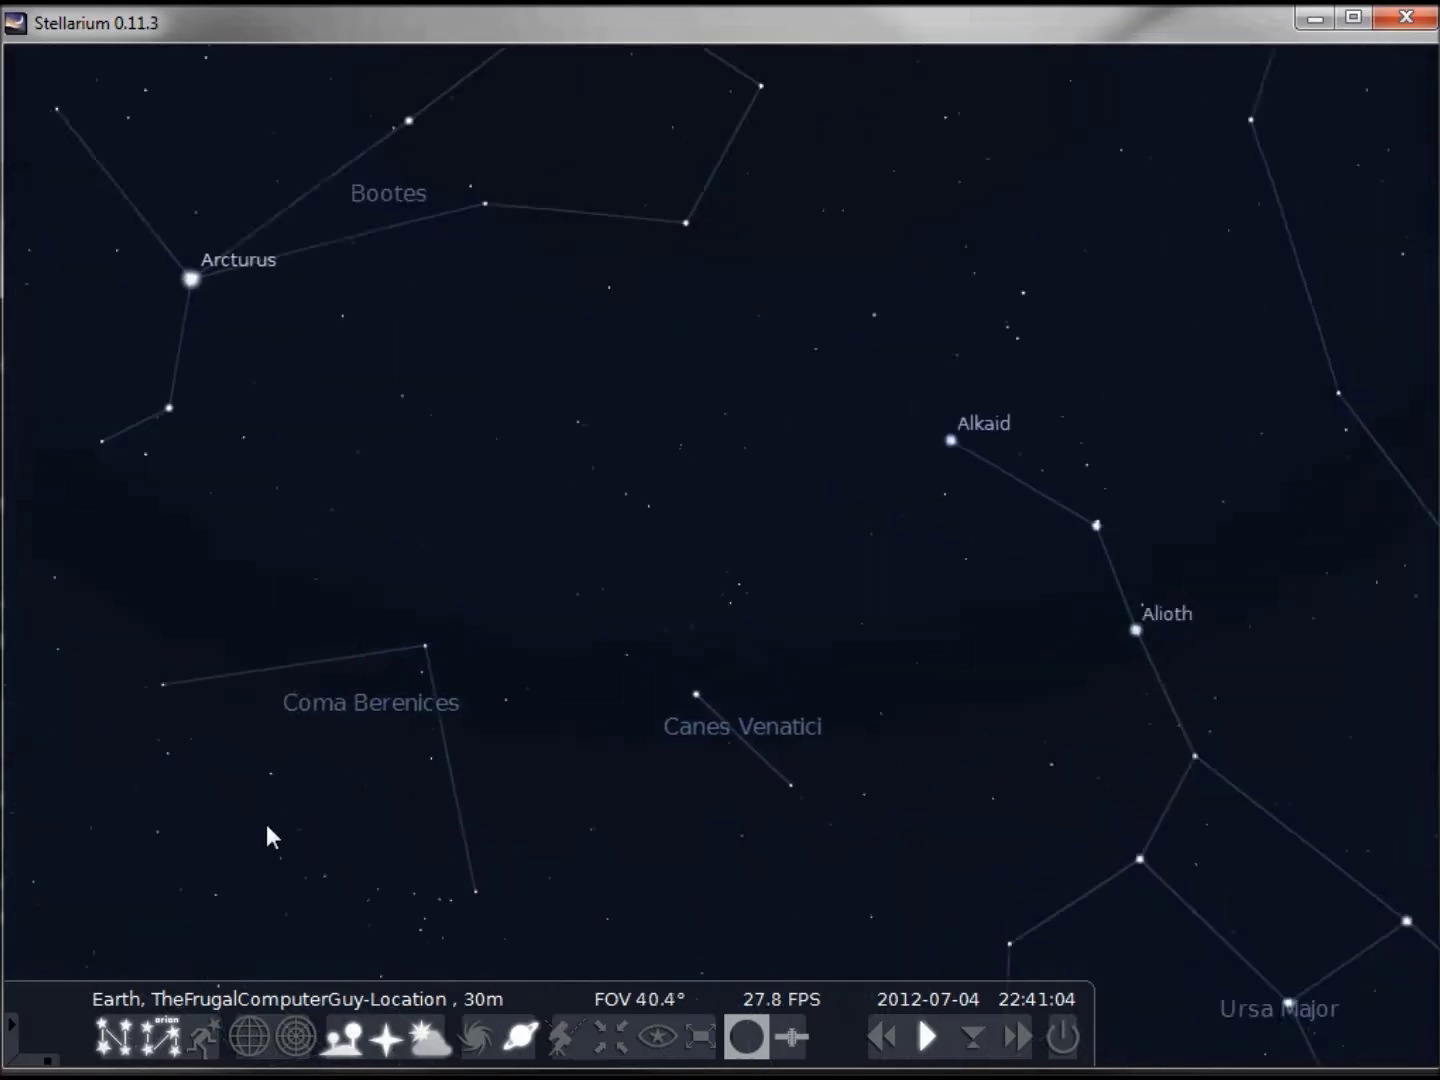
key(Page_Down)
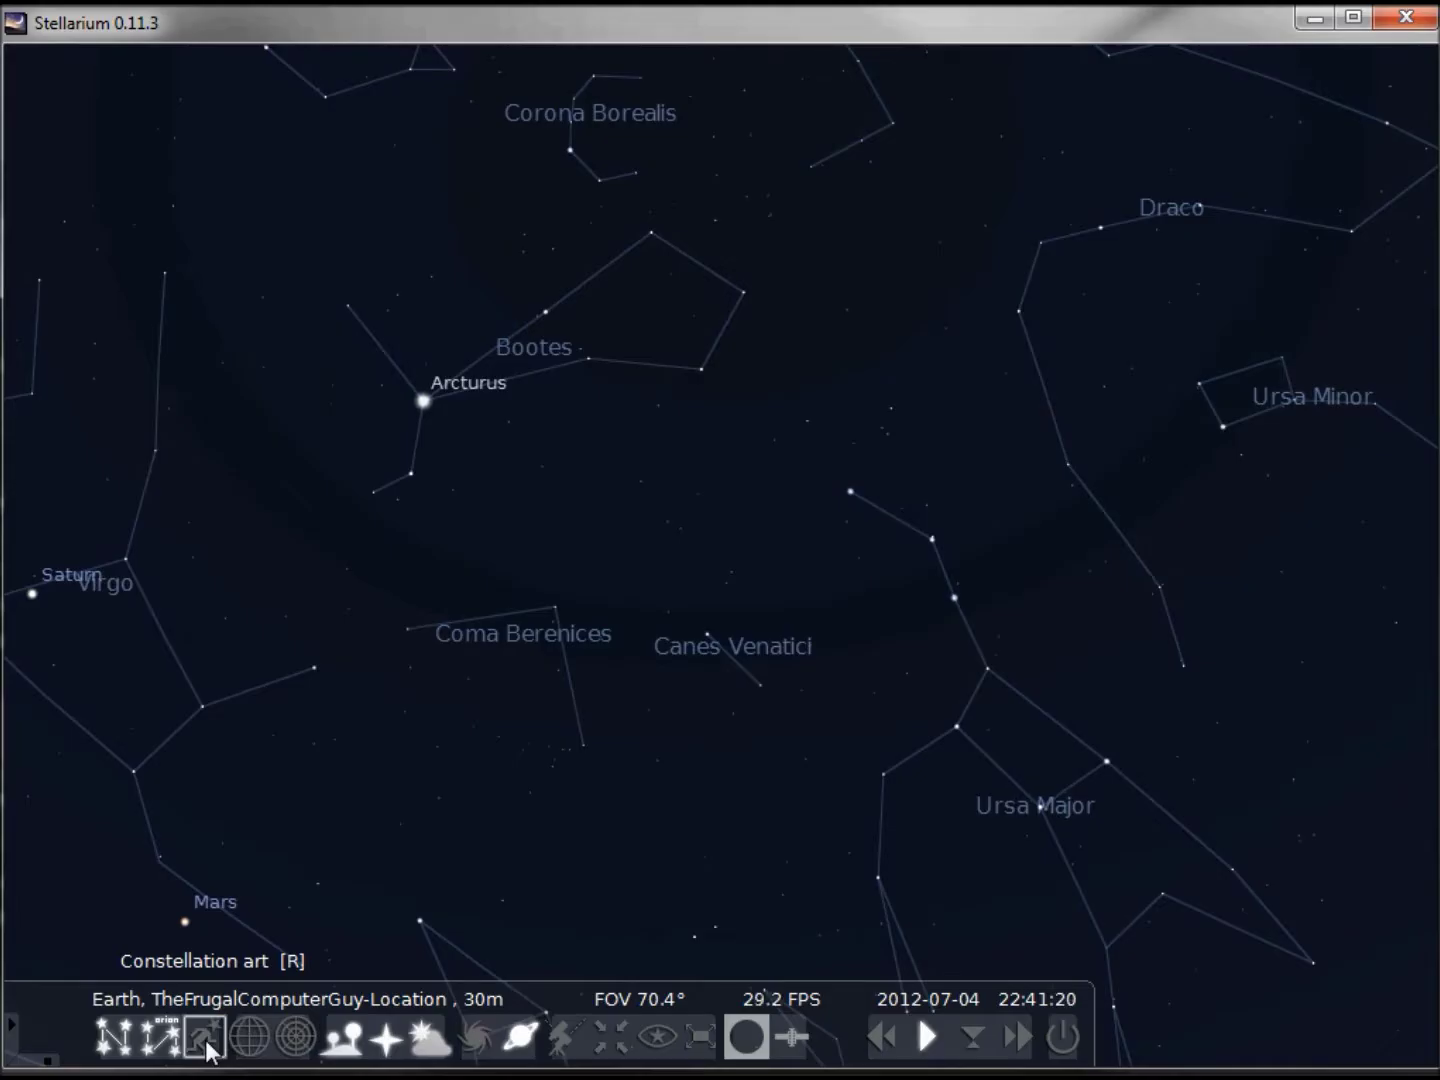
- Turn on constellation artwork and pan north to Ursa Major, Camelopardalis and Cassiopeia
click(205, 1040)
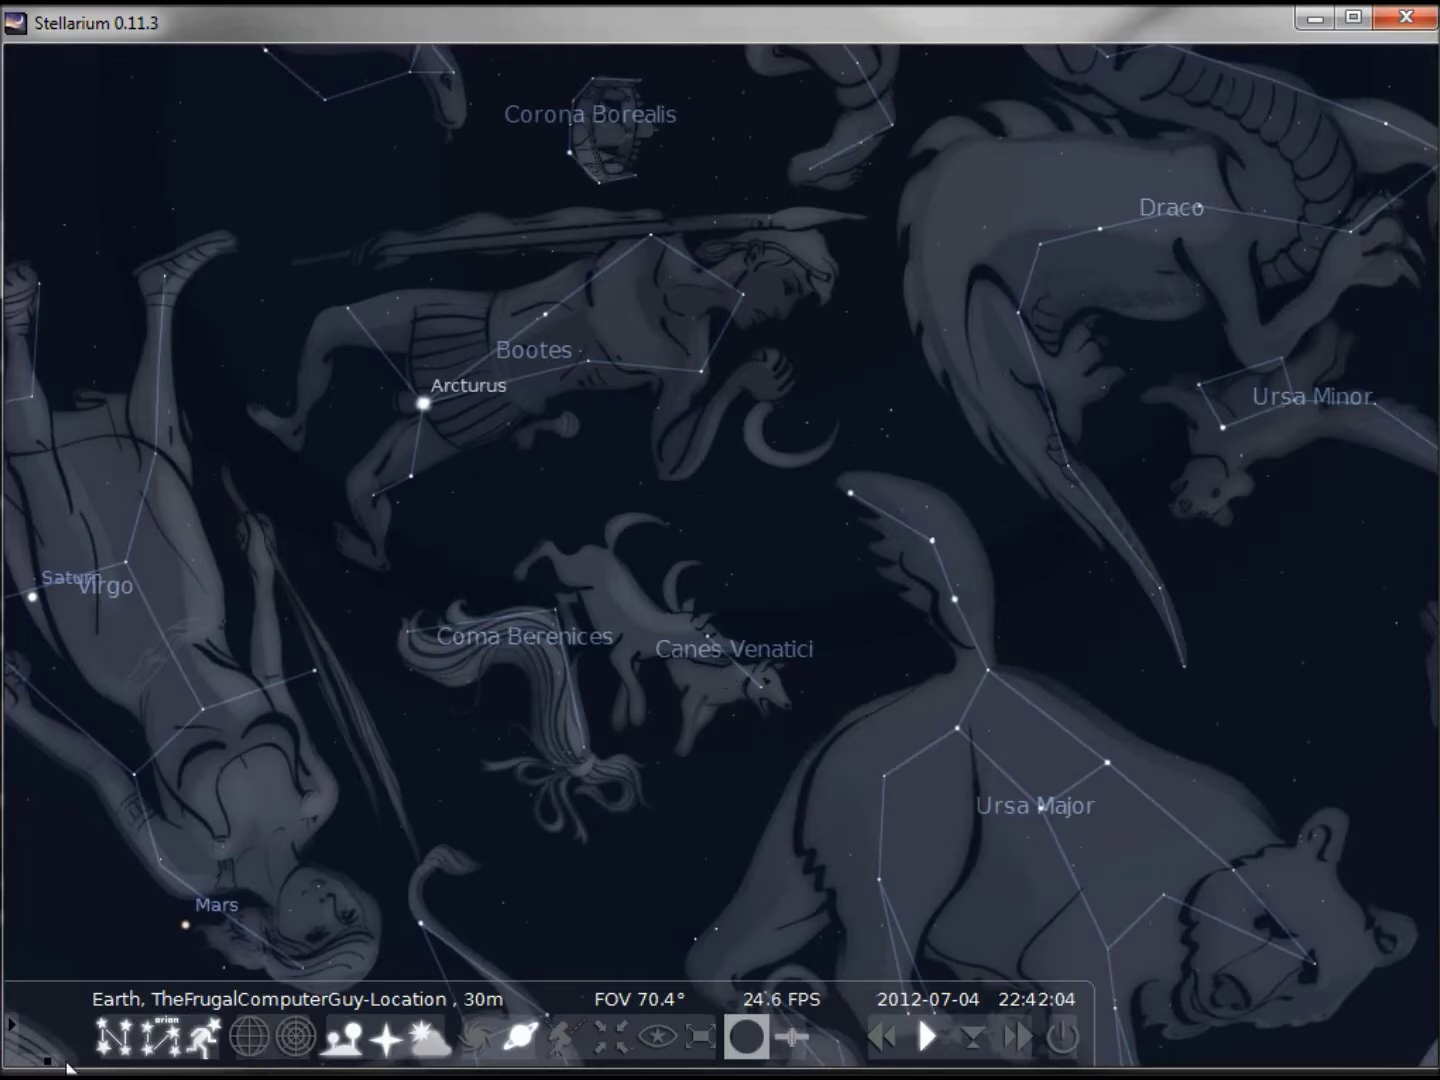
mouse_move(49, 1068)
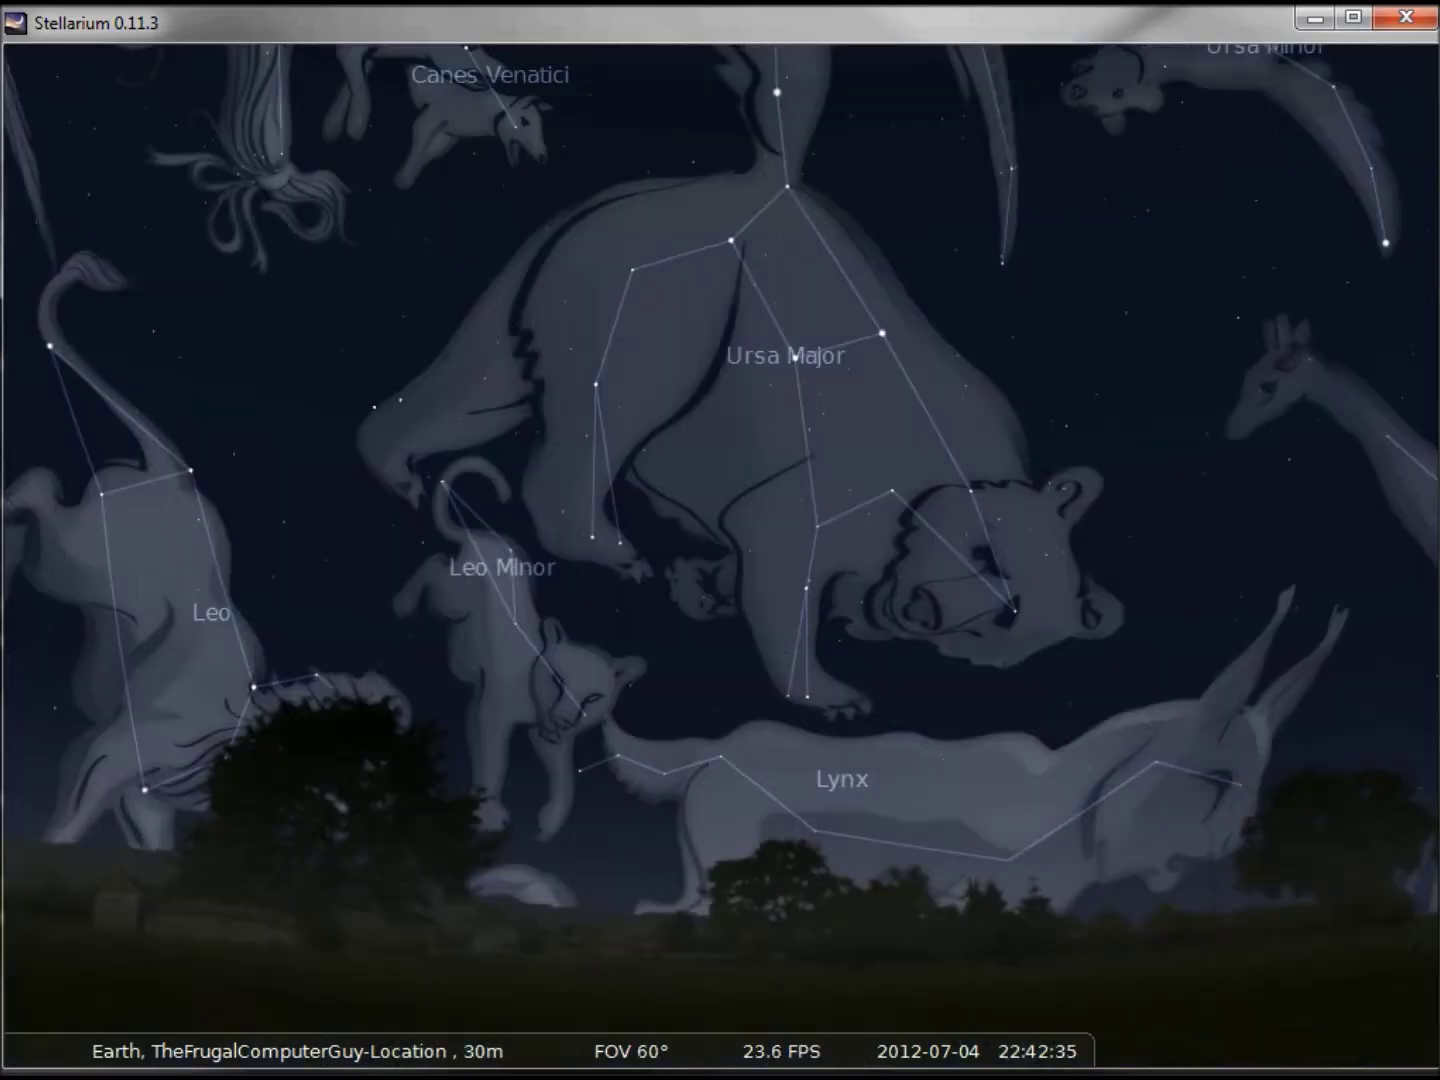
key(Left)
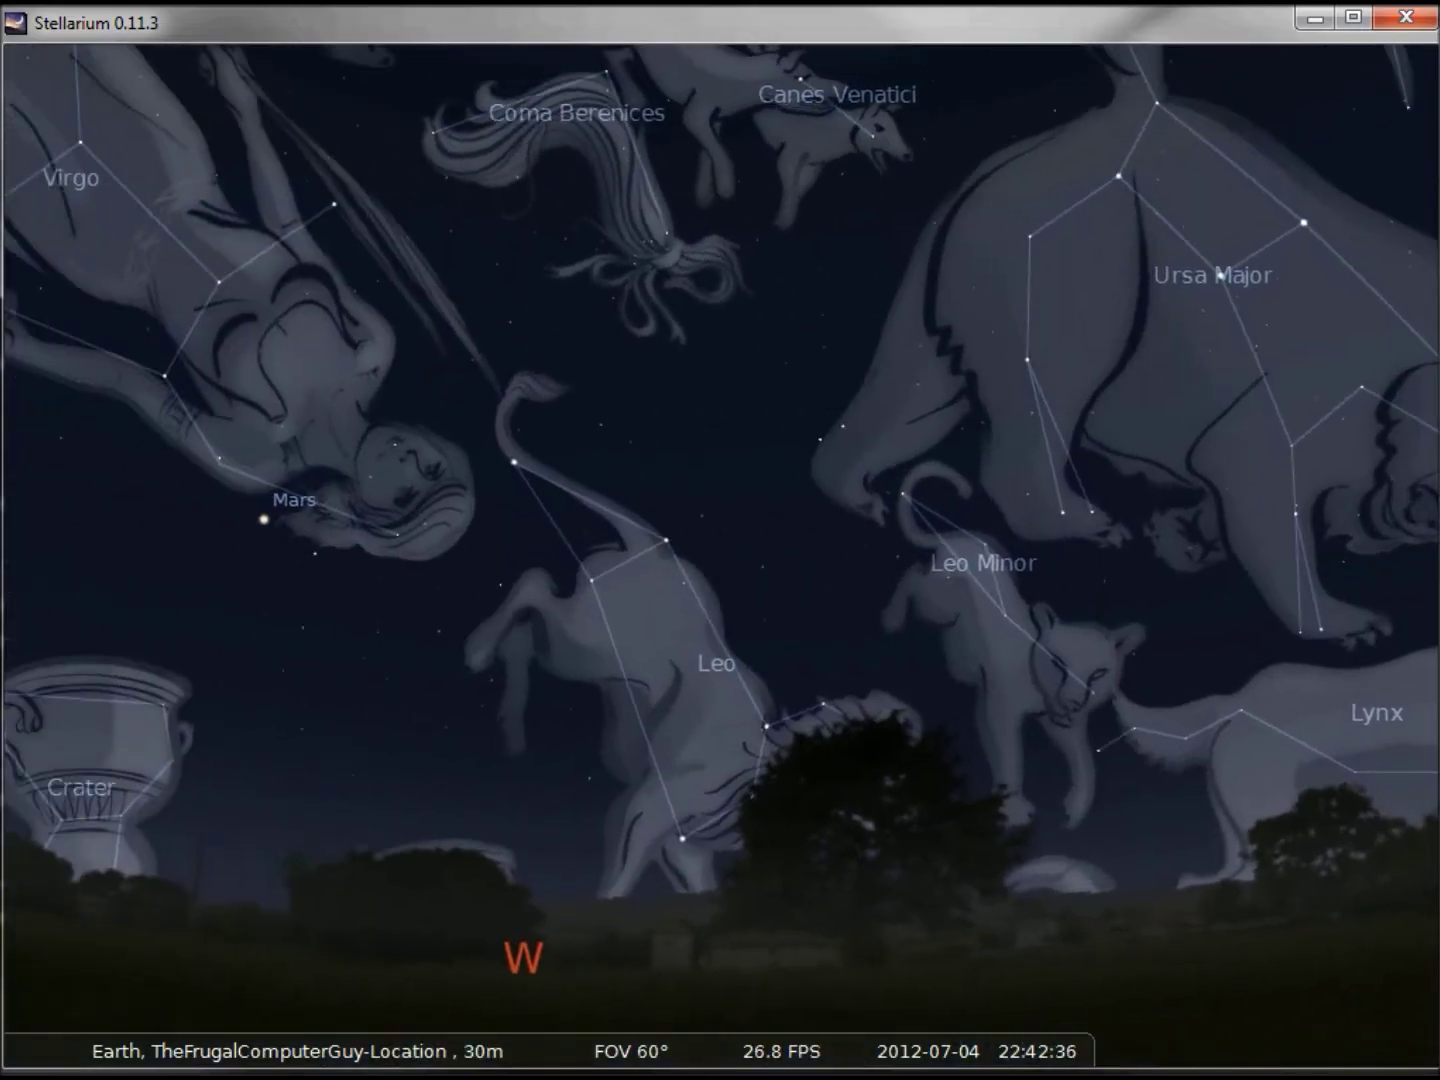
key(Right)
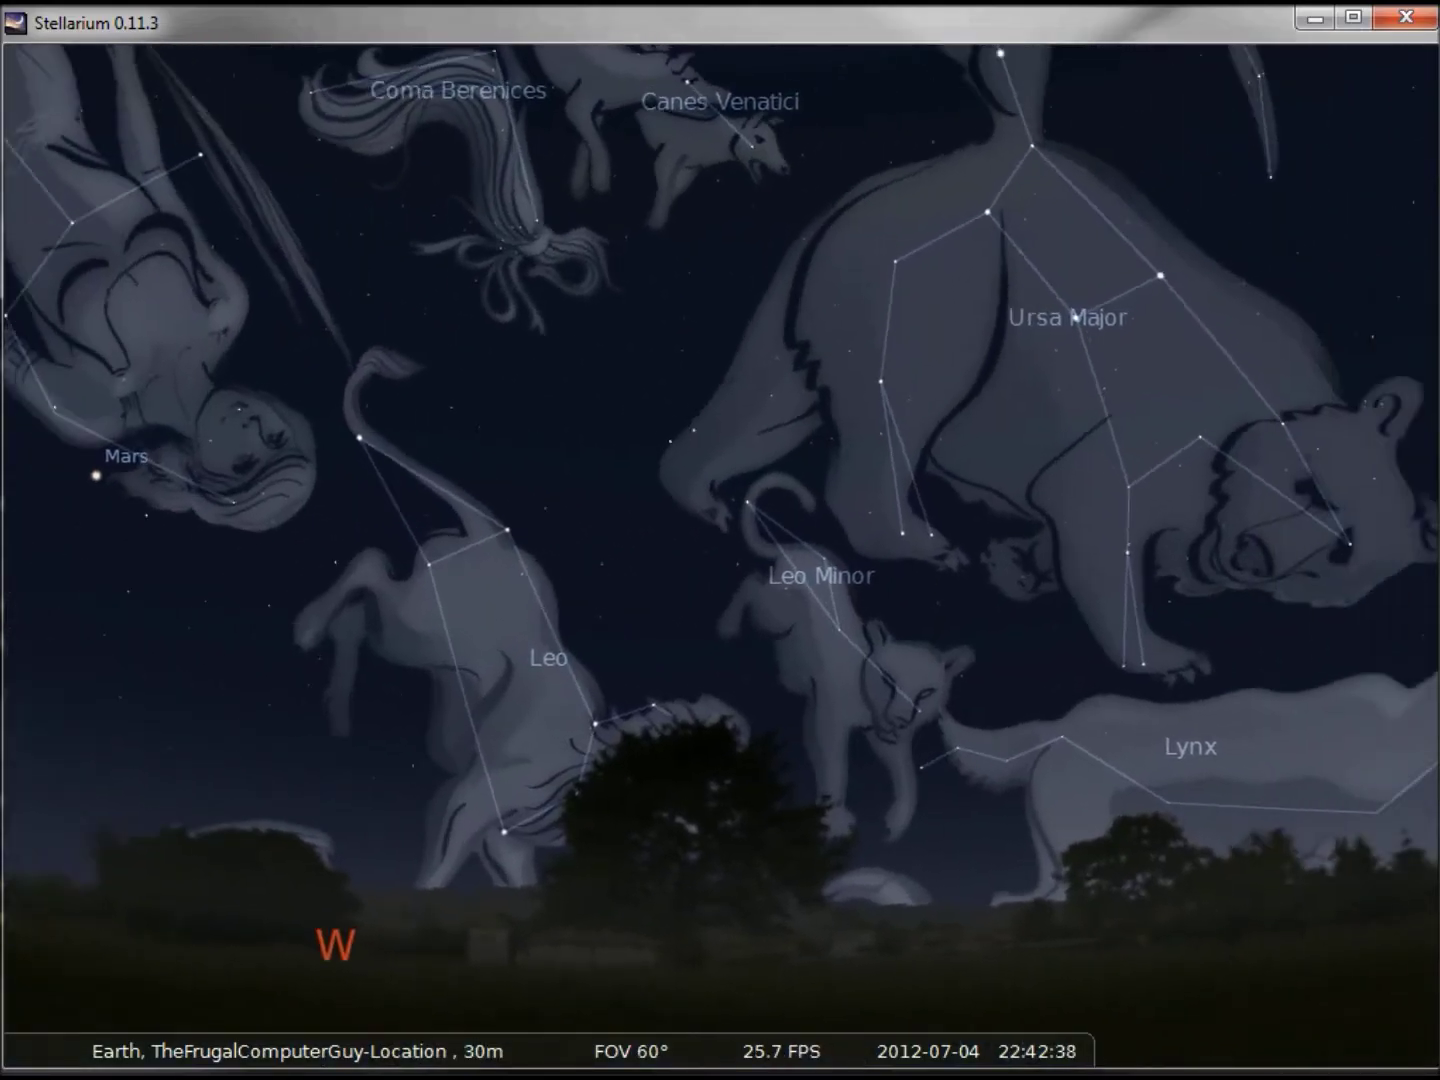
key(Right)
key(Right)
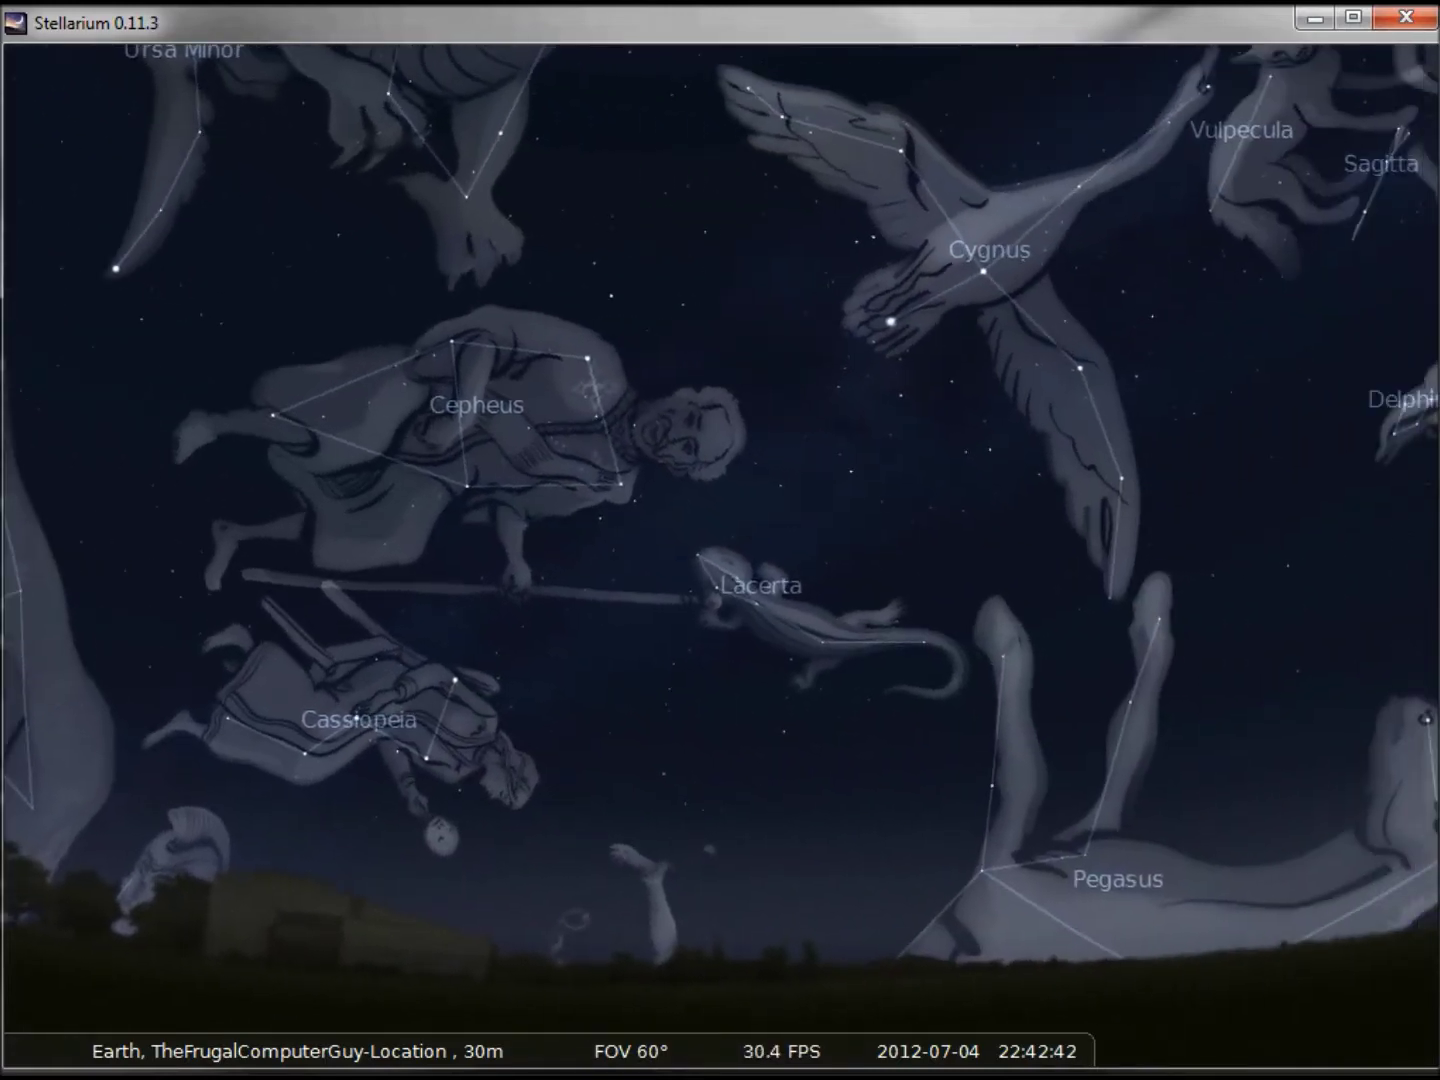
key(Left)
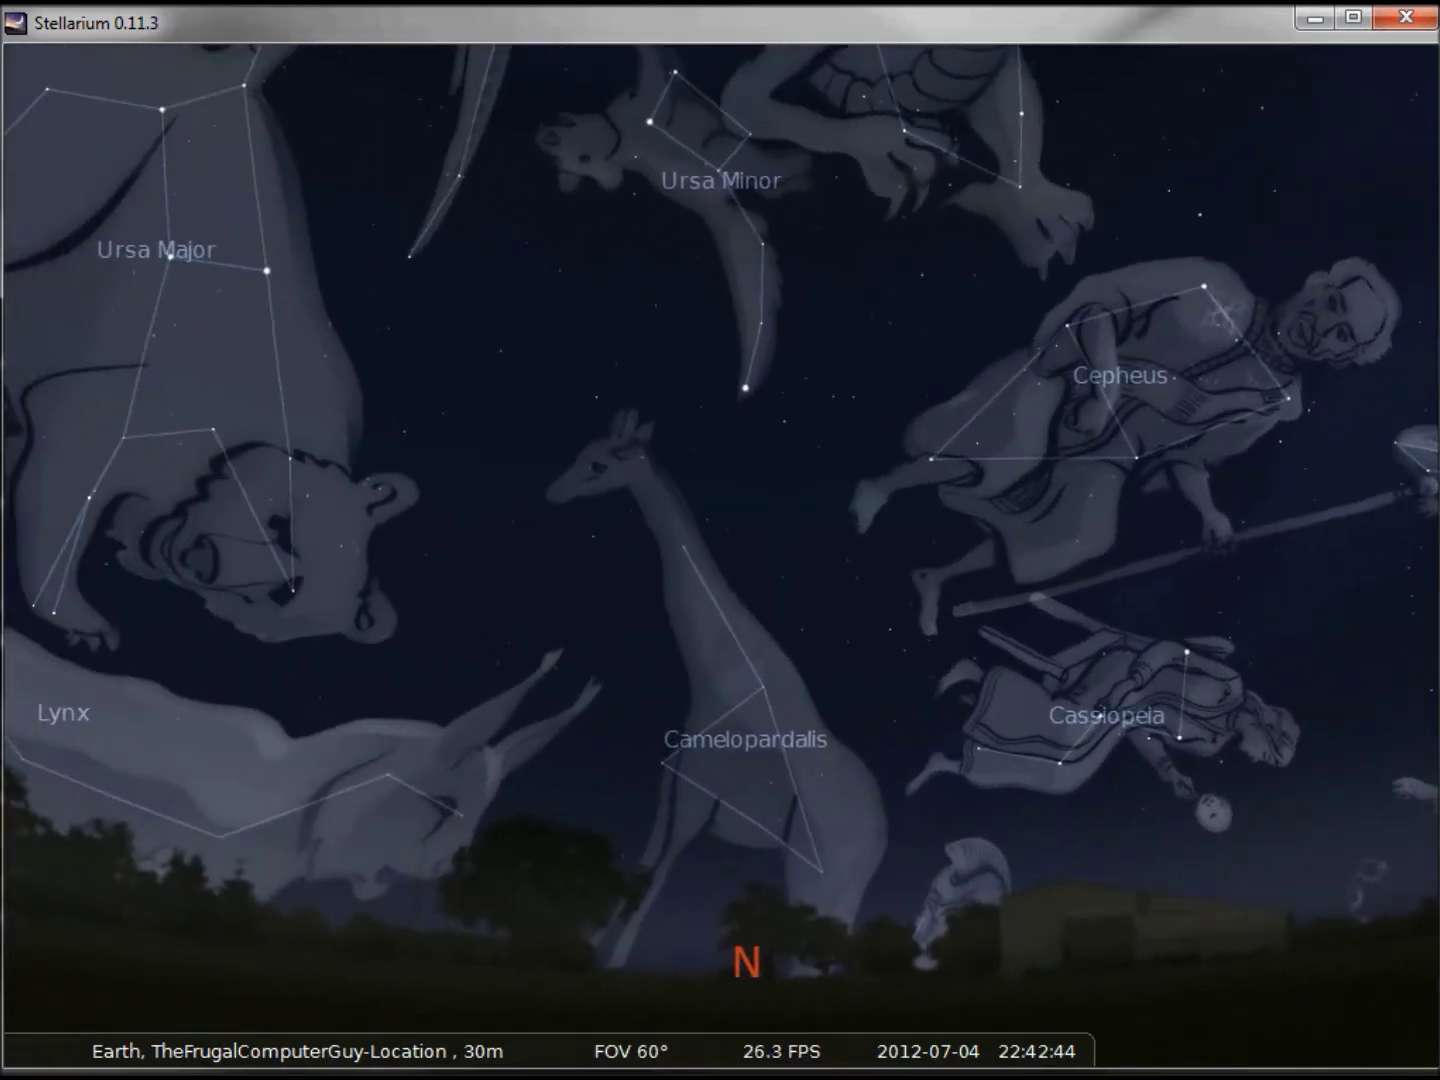